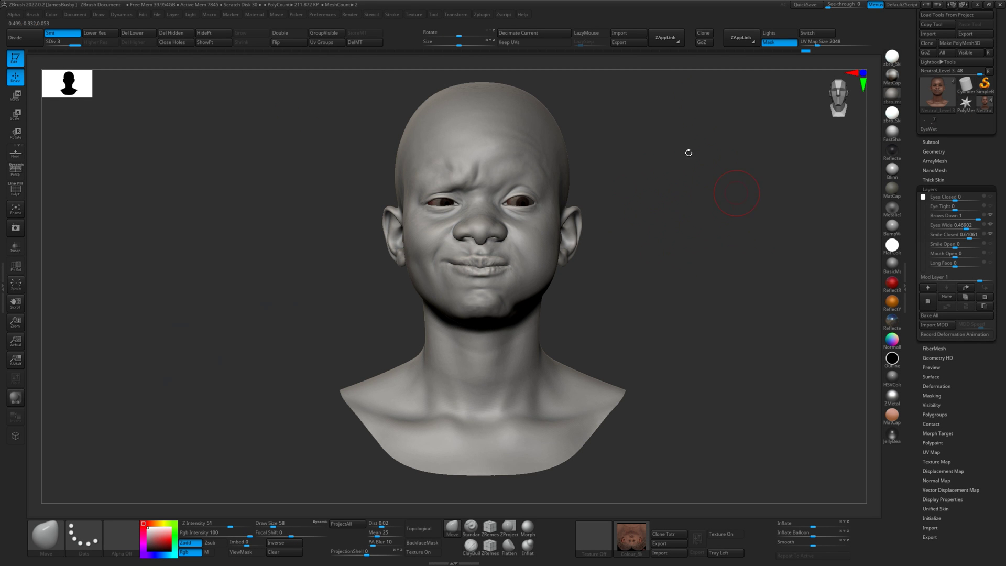
{"action": "mouse_move", "coordinate": [661, 217]}
{"action": "left_mouse_down"}
{"action": "mouse_move", "coordinate": [728, 188]}
{"action": "mouse_move", "coordinate": [702, 189]}
{"action": "mouse_move", "coordinate": [768, 183]}
{"action": "mouse_move", "coordinate": [719, 202]}
{"action": "left_mouse_up"}
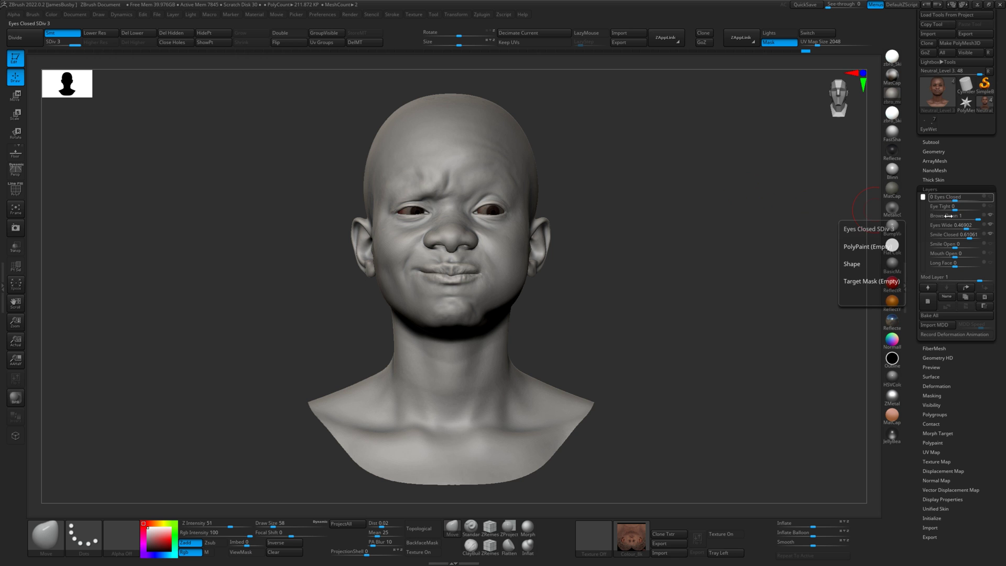
{"action": "left_click_drag", "start_coordinate": [695, 215], "coordinate": [706, 199]}
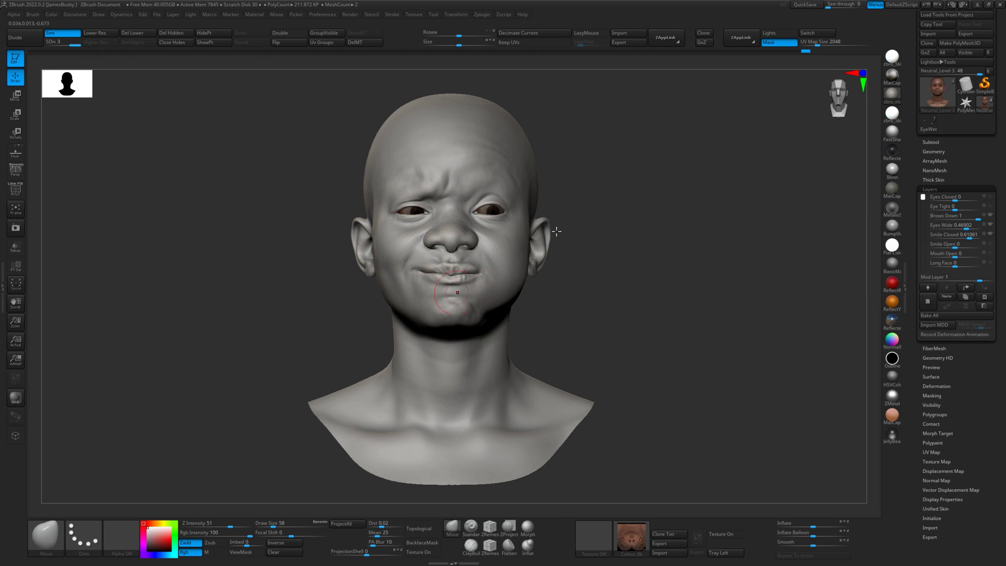
Switch to Chrome and examine the Female 02 / HD Displacement Map product page on 3D Scan Store, then return to ZBrush.
{"action": "key", "text": "super+Tab"}
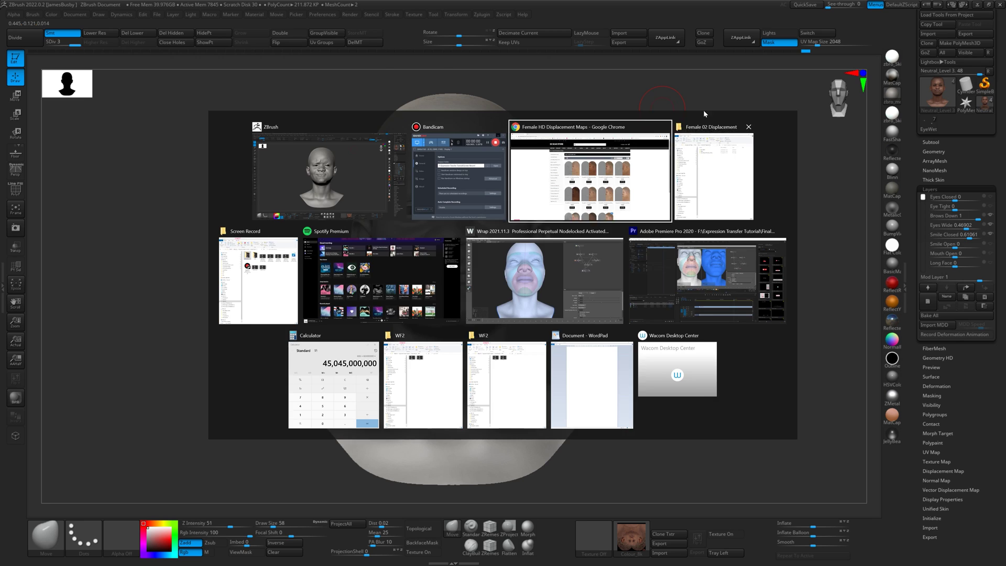
{"action": "left_click", "coordinate": [524, 199]}
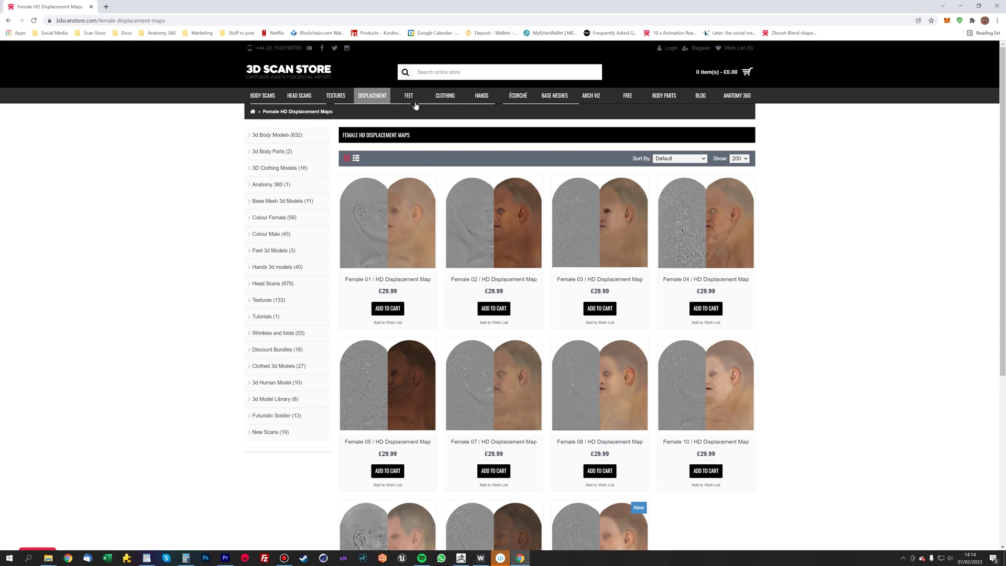
{"action": "mouse_move", "coordinate": [489, 103]}
{"action": "mouse_move", "coordinate": [335, 96]}
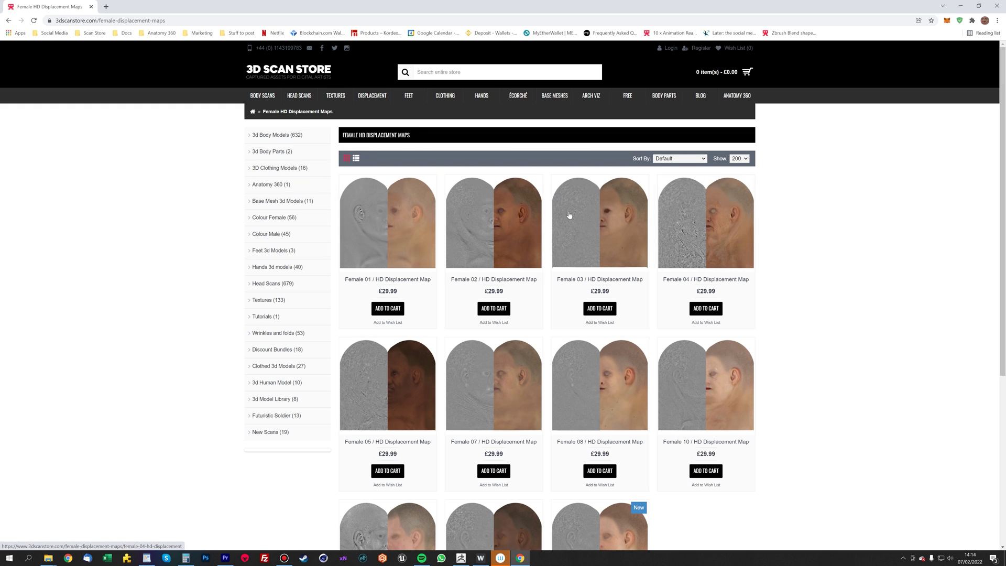
{"action": "scroll", "coordinate": [493, 193], "scroll_direction": "down", "scroll_amount": 1}
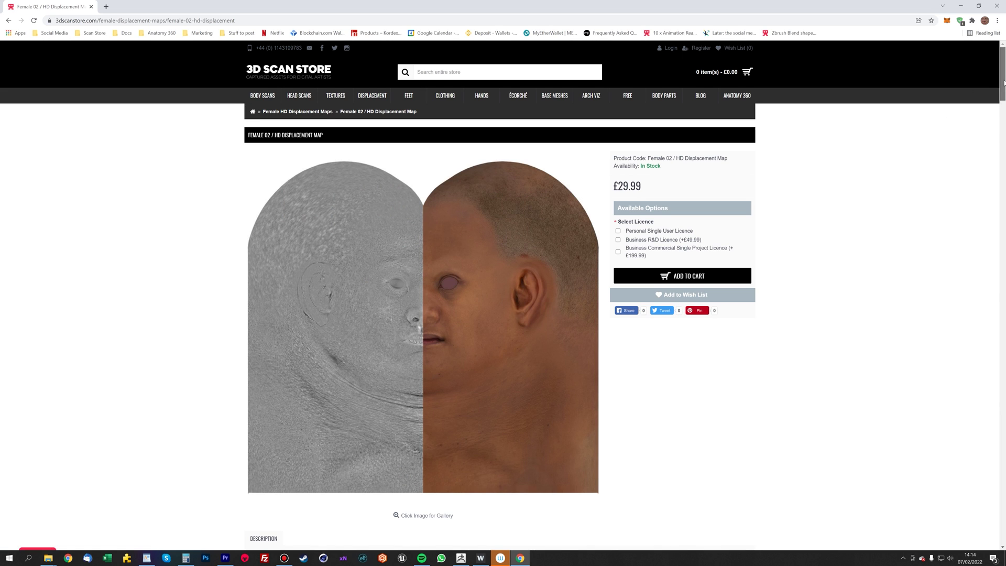
{"action": "scroll", "coordinate": [363, 230], "scroll_direction": "down", "scroll_amount": 6}
{"action": "scroll", "coordinate": [363, 230], "scroll_direction": "up", "scroll_amount": 5}
{"action": "key", "text": "alt+Tab"}
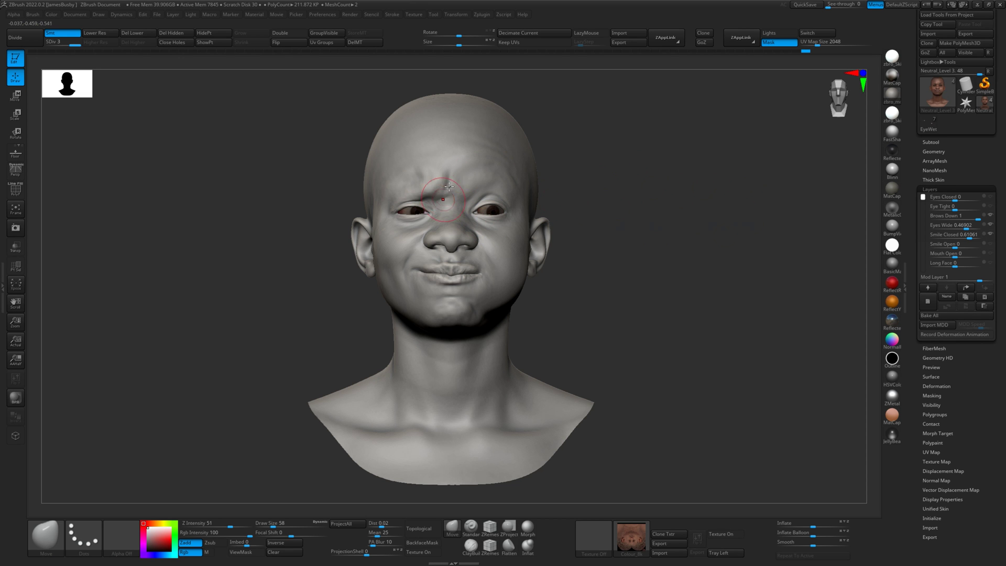
Import the Colour PSD from the Female 02 Displacement Maps folder as a texture.
{"action": "left_click_drag", "start_coordinate": [665, 178], "coordinate": [689, 189]}
{"action": "left_click", "coordinate": [414, 15]}
{"action": "left_click", "coordinate": [427, 66]}
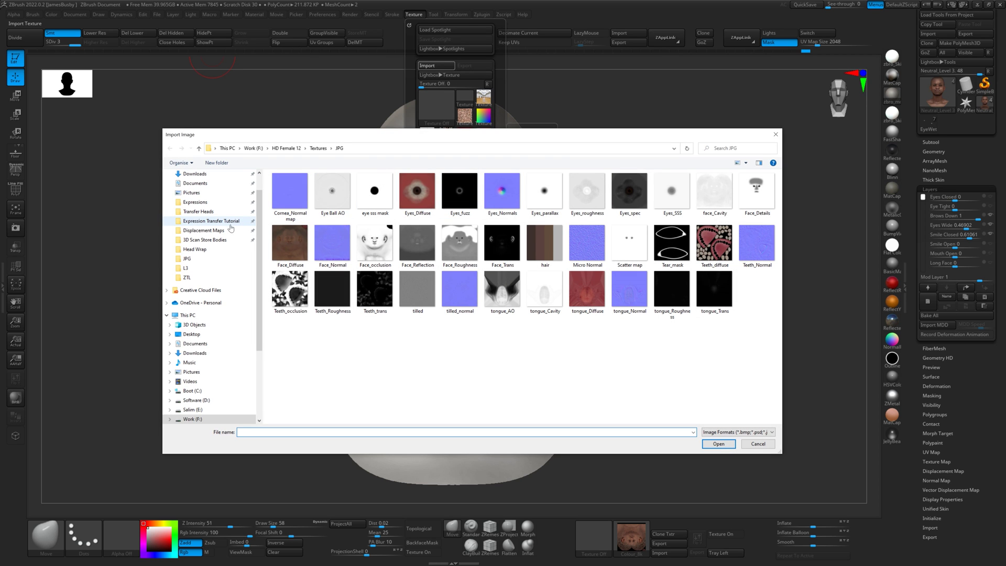
{"action": "left_click", "coordinate": [230, 230]}
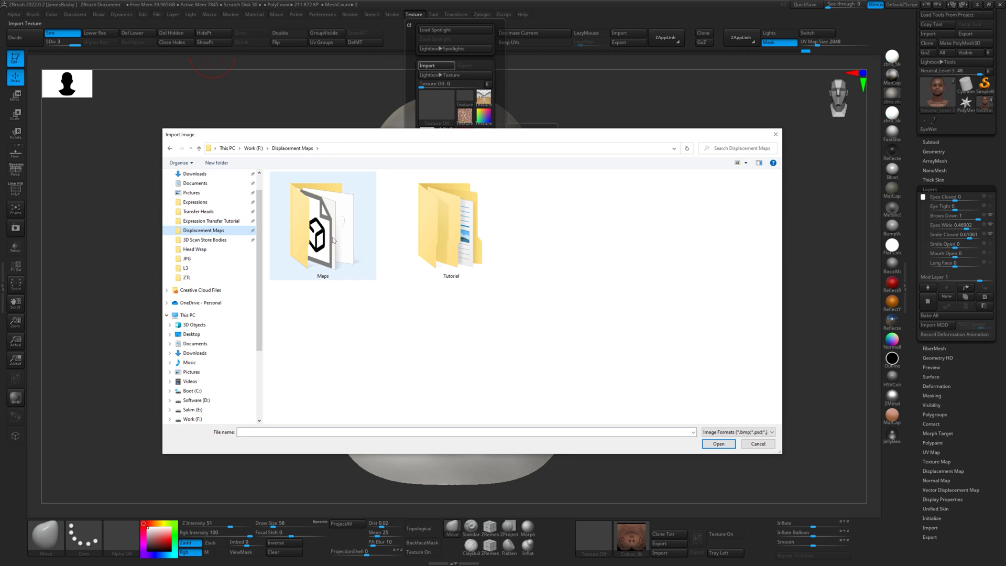
{"action": "double_click", "coordinate": [334, 240]}
{"action": "double_click", "coordinate": [289, 196]}
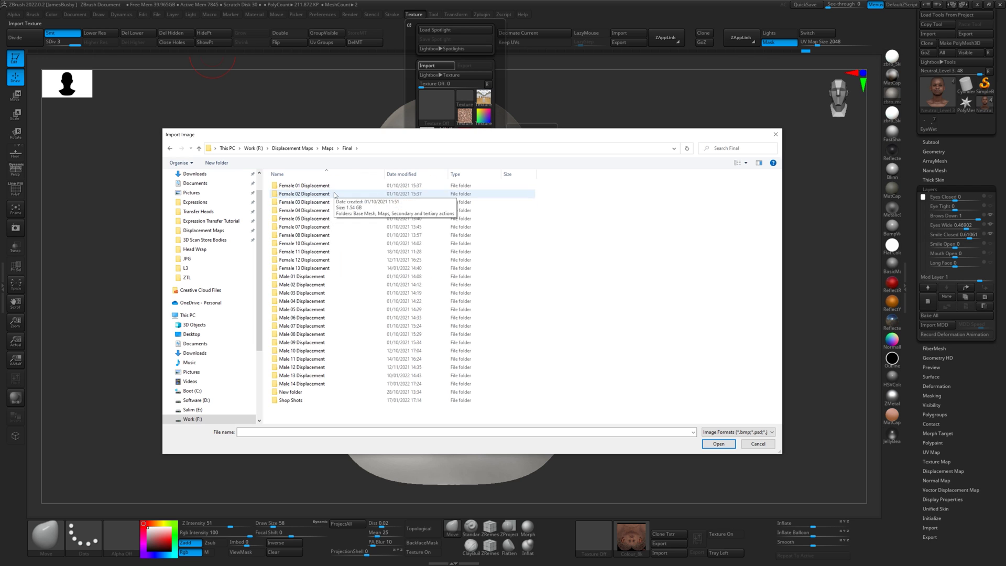
{"action": "double_click", "coordinate": [334, 194]}
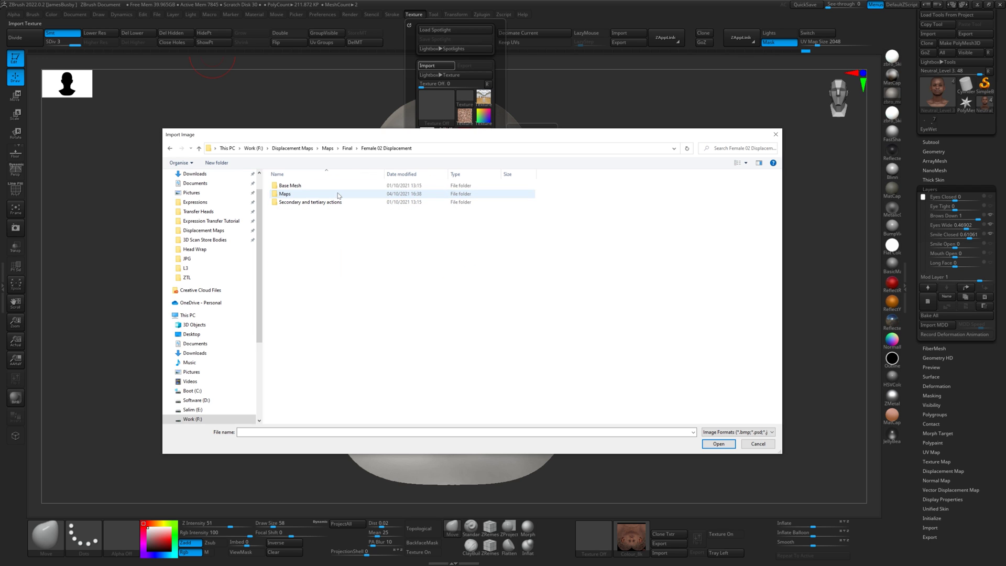
{"action": "double_click", "coordinate": [285, 193]}
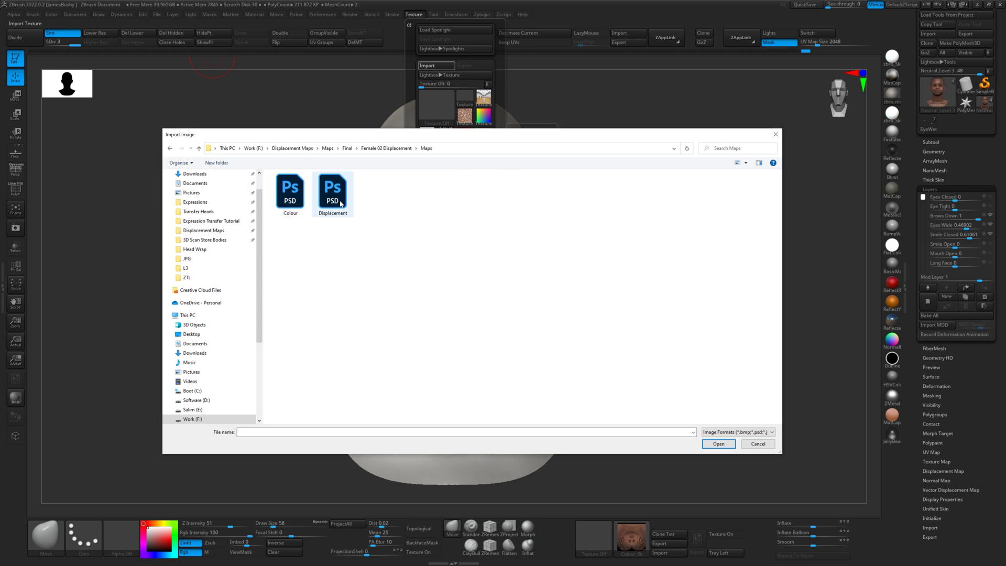
{"action": "double_click", "coordinate": [291, 201]}
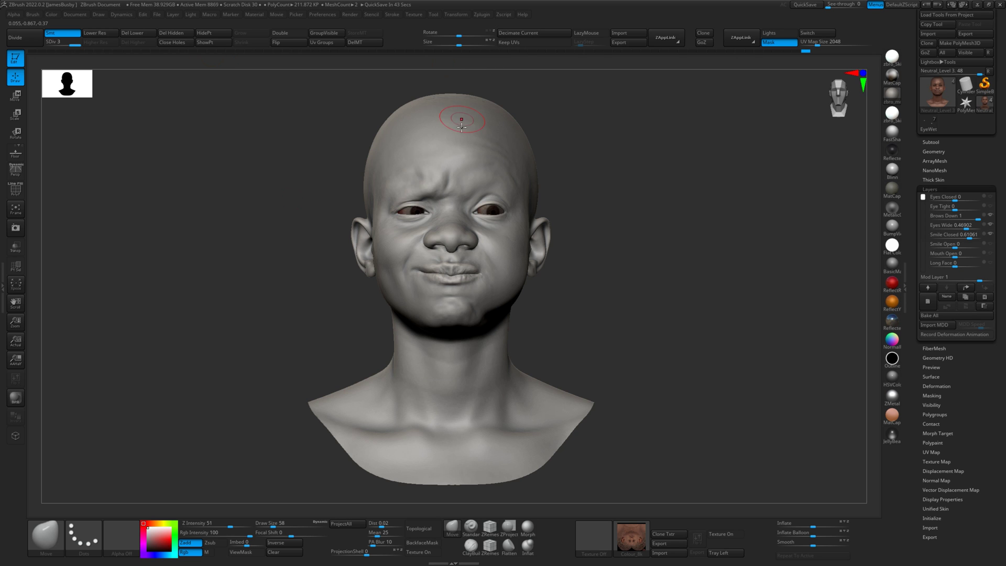
Flip the imported Colour texture vertically.
{"action": "left_click", "coordinate": [414, 14]}
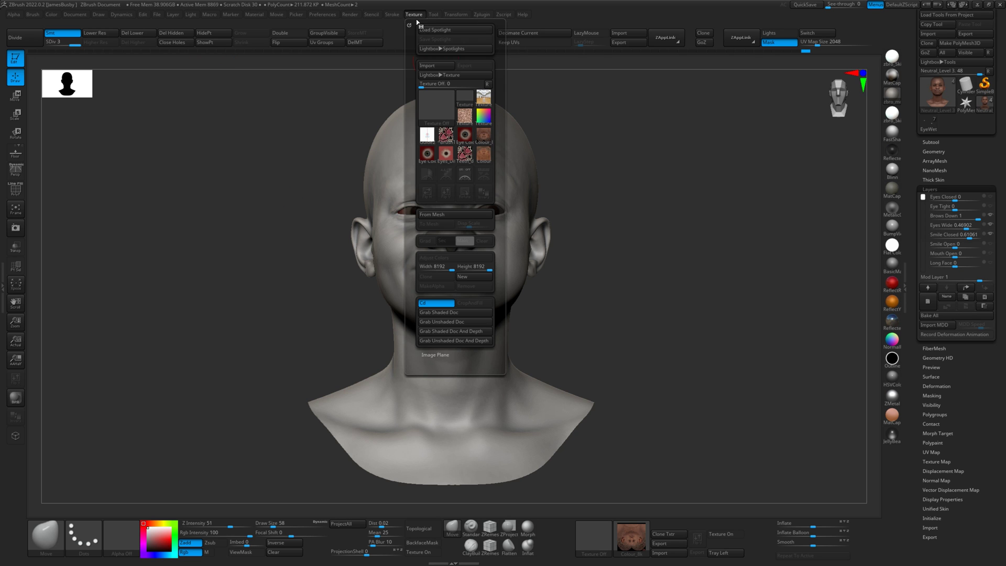
{"action": "left_click", "coordinate": [483, 153]}
{"action": "left_click", "coordinate": [447, 195]}
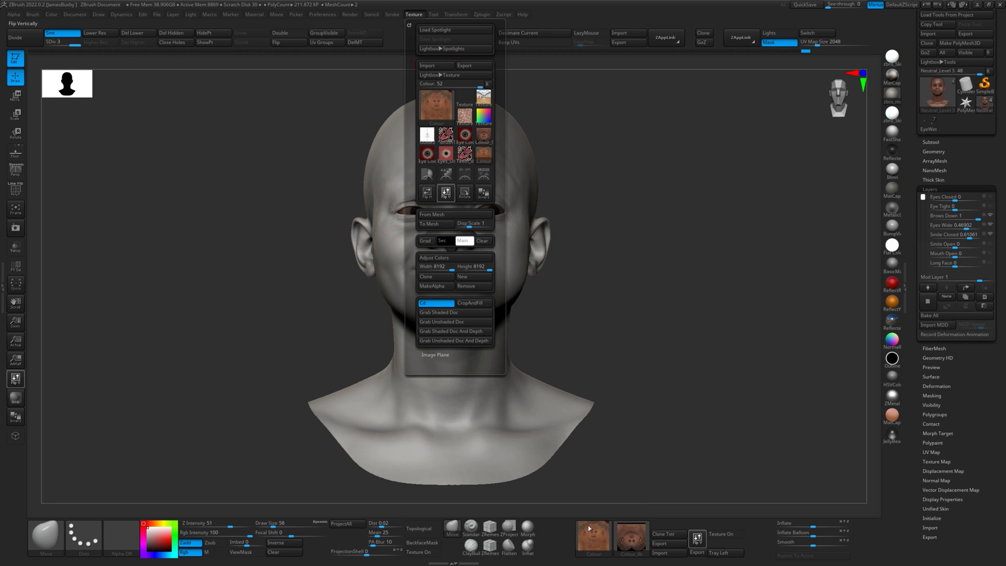
Assign the Colour texture to the head and display it with the flat colour material to inspect the face.
{"action": "left_click", "coordinate": [632, 534]}
{"action": "left_click", "coordinate": [633, 541]}
{"action": "left_click", "coordinate": [748, 462]}
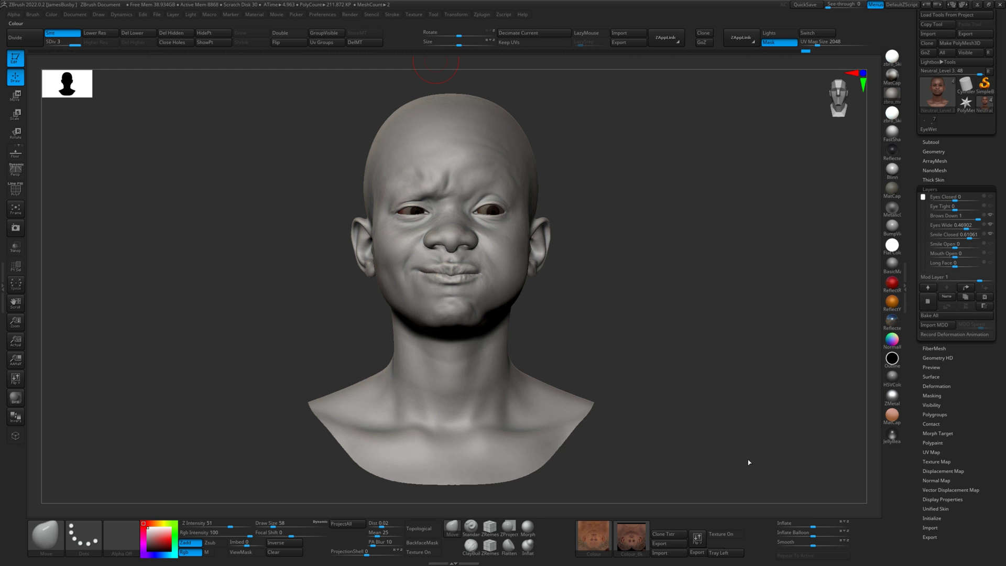
{"action": "left_click_drag", "start_coordinate": [654, 235], "coordinate": [741, 239]}
{"action": "left_click", "coordinate": [892, 246]}
{"action": "left_click_drag", "start_coordinate": [743, 274], "coordinate": [781, 278]}
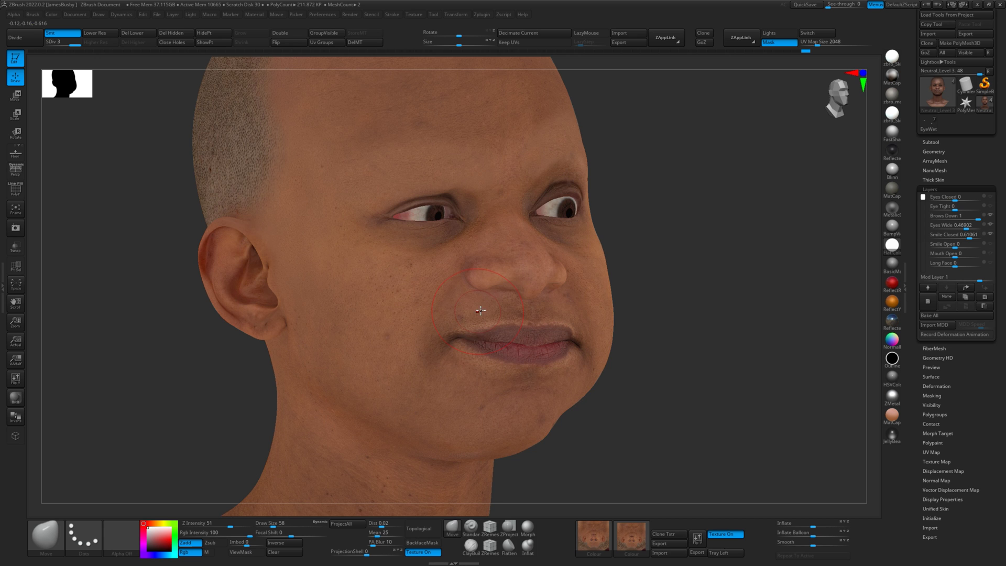
{"action": "left_click_drag", "start_coordinate": [717, 238], "coordinate": [834, 241], "text": "alt"}
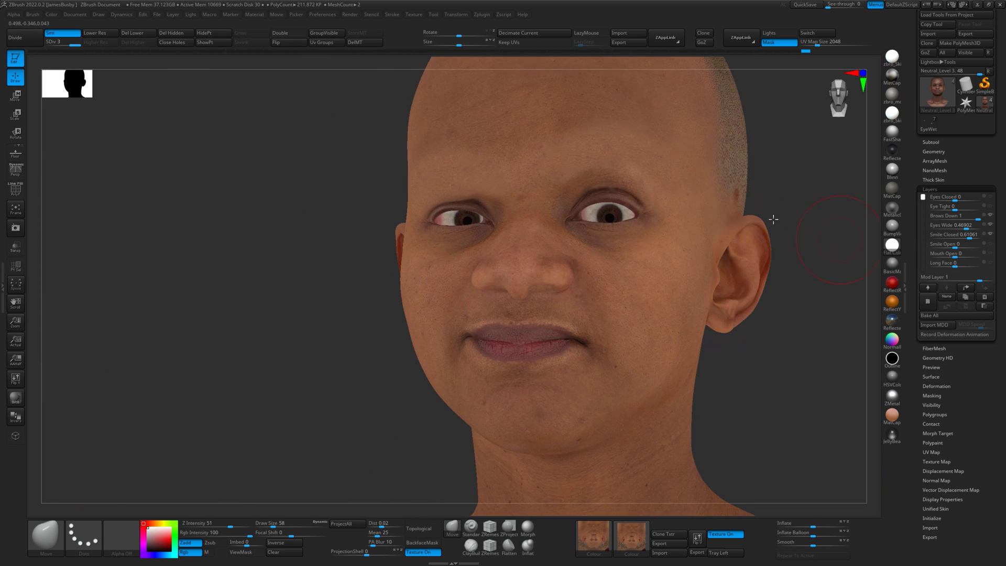
{"action": "left_click_drag", "start_coordinate": [774, 219], "coordinate": [767, 222]}
{"action": "left_click_drag", "start_coordinate": [823, 242], "coordinate": [400, 179]}
{"action": "left_click_drag", "start_coordinate": [775, 225], "coordinate": [784, 238]}
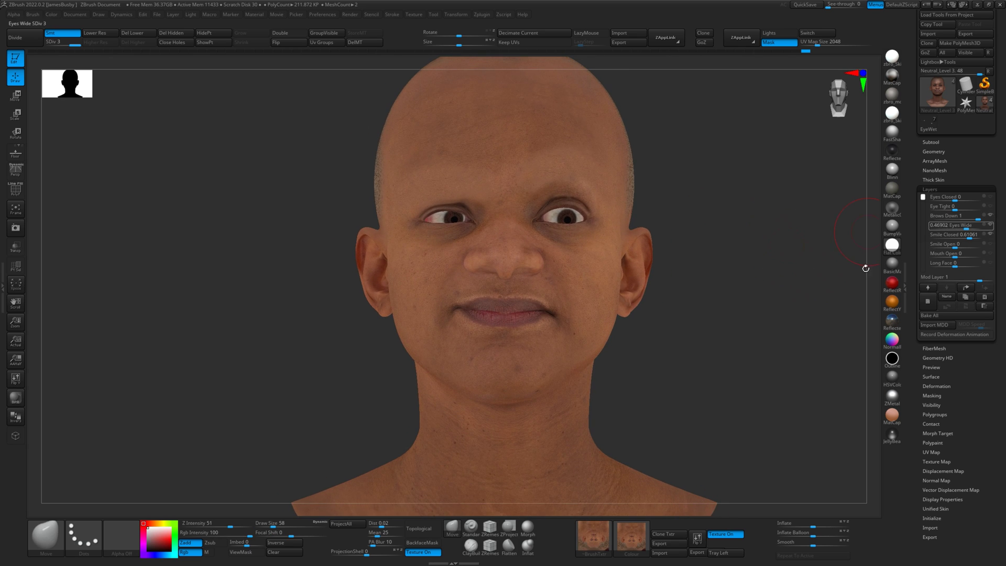
Turn off the head's texture display and switch back to the grey shaded material.
{"action": "left_click", "coordinate": [728, 533]}
{"action": "left_click", "coordinate": [891, 94]}
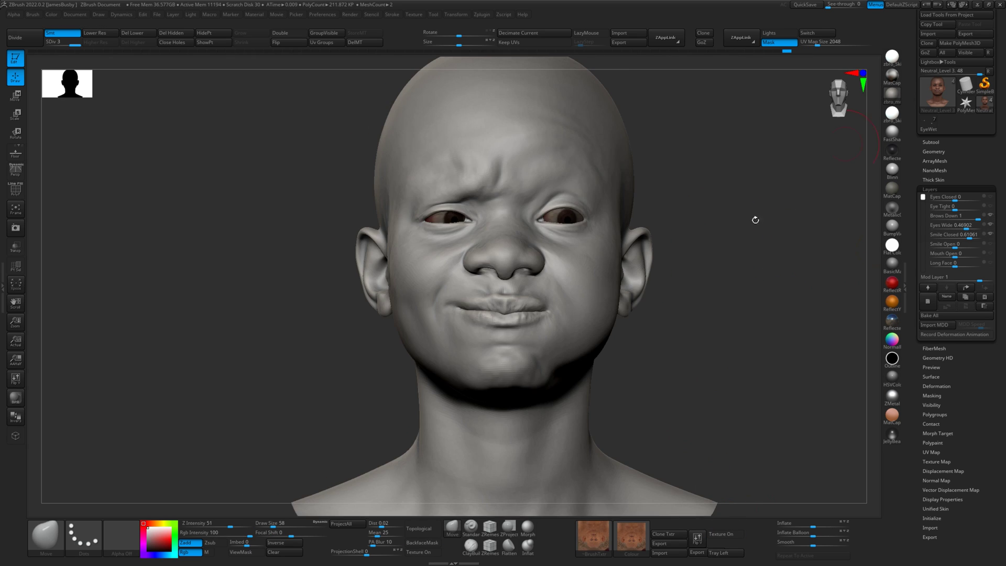
{"action": "left_click_drag", "start_coordinate": [755, 220], "coordinate": [739, 246], "text": "alt"}
Import the Displacement PSD from the Female 02 Displacement Maps folder as an alpha.
{"action": "left_click", "coordinate": [15, 14]}
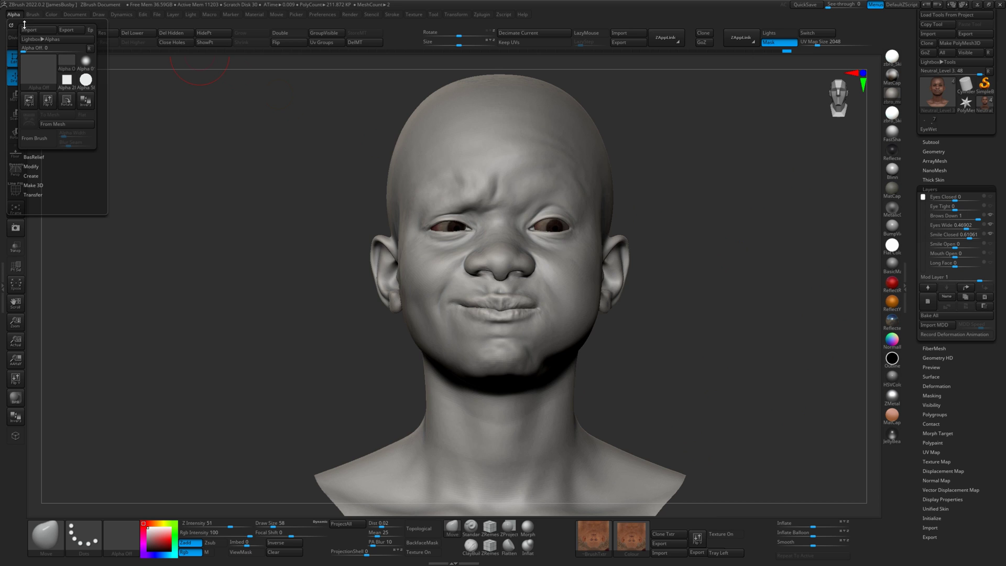
{"action": "left_click", "coordinate": [28, 30]}
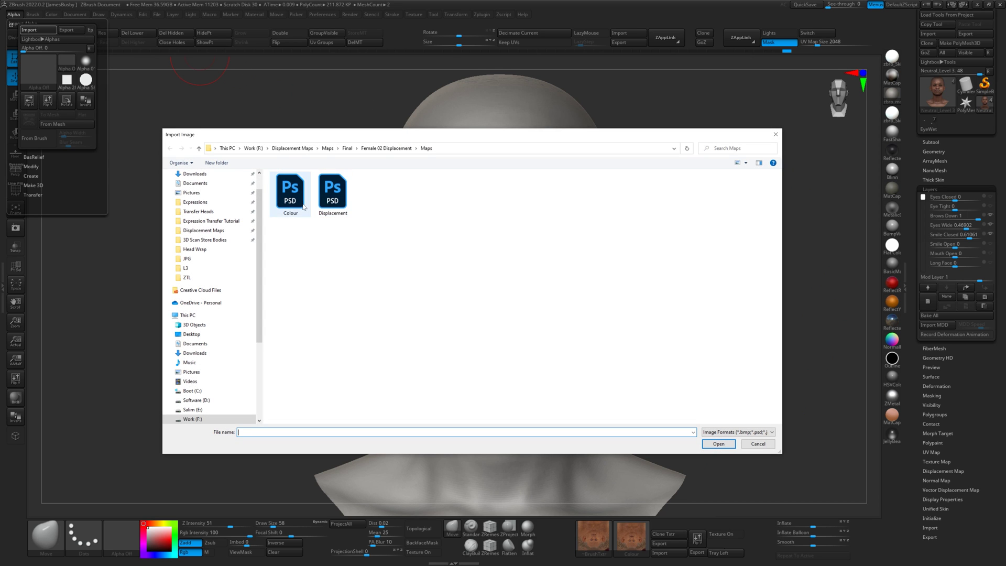
{"action": "double_click", "coordinate": [330, 198]}
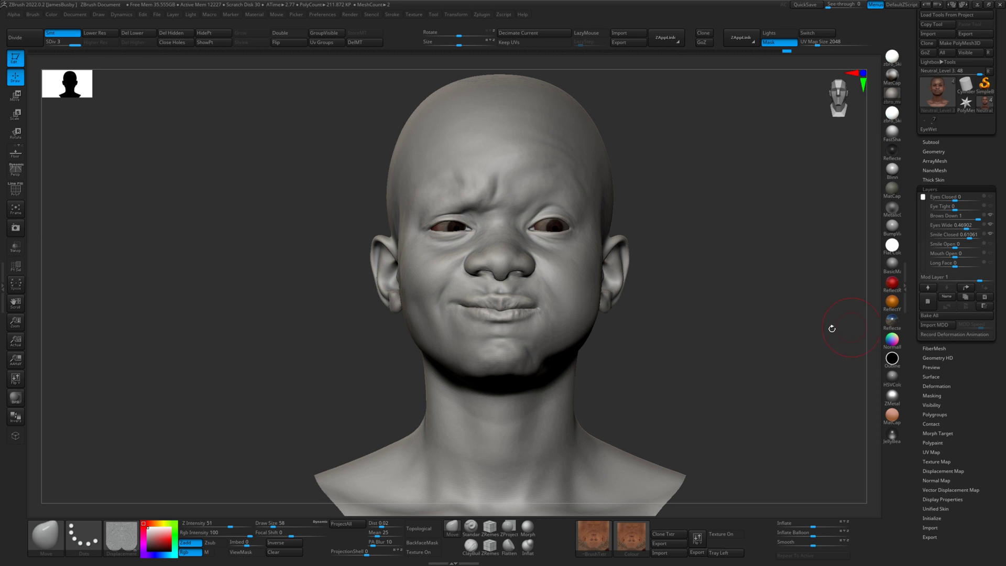
Find the Mod Layer in the head's layer list and exit its recording mode to allow subdividing.
{"action": "left_click_drag", "start_coordinate": [764, 335], "coordinate": [766, 294], "text": "alt"}
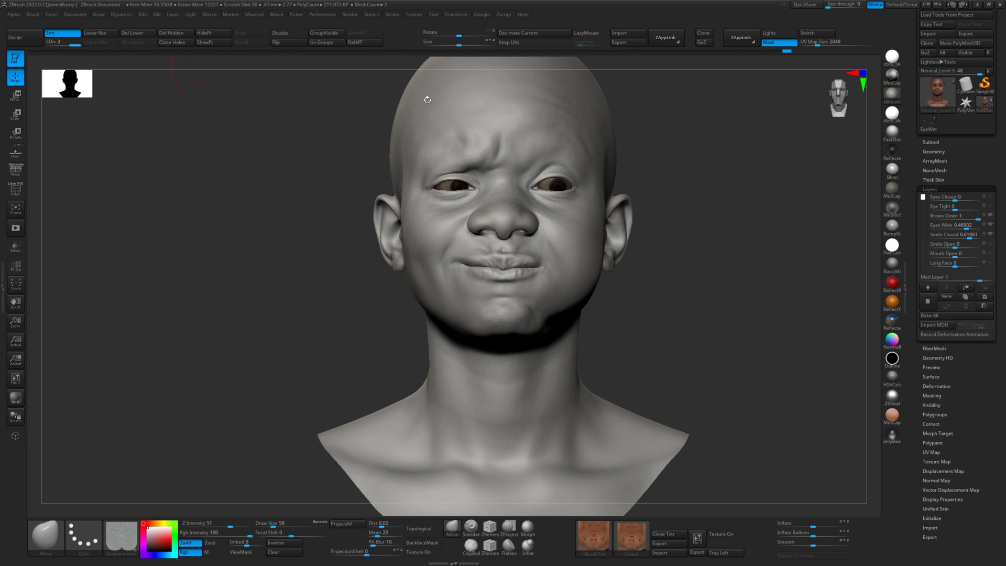
{"action": "left_click_drag", "start_coordinate": [674, 180], "coordinate": [303, 136]}
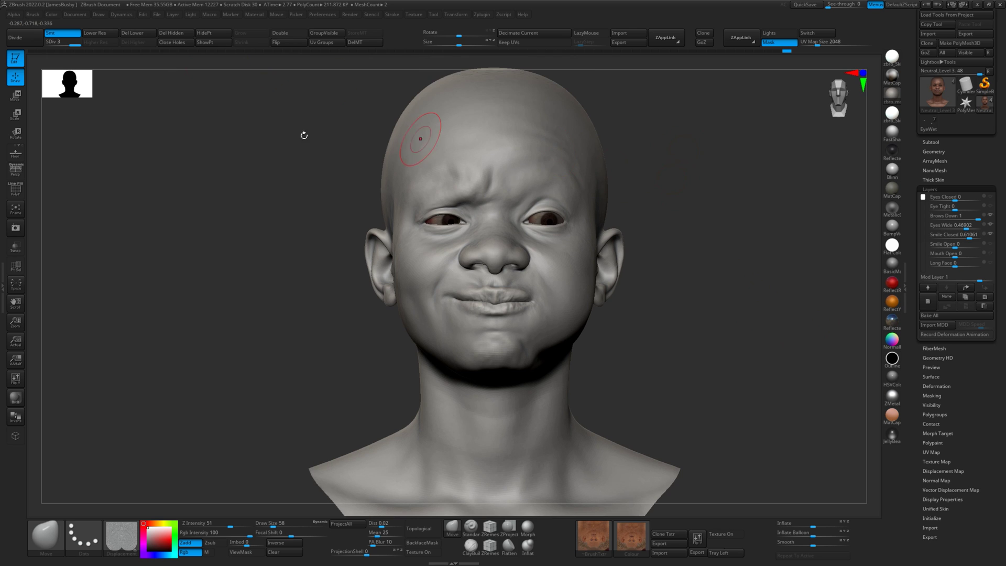
{"action": "left_click", "coordinate": [744, 157]}
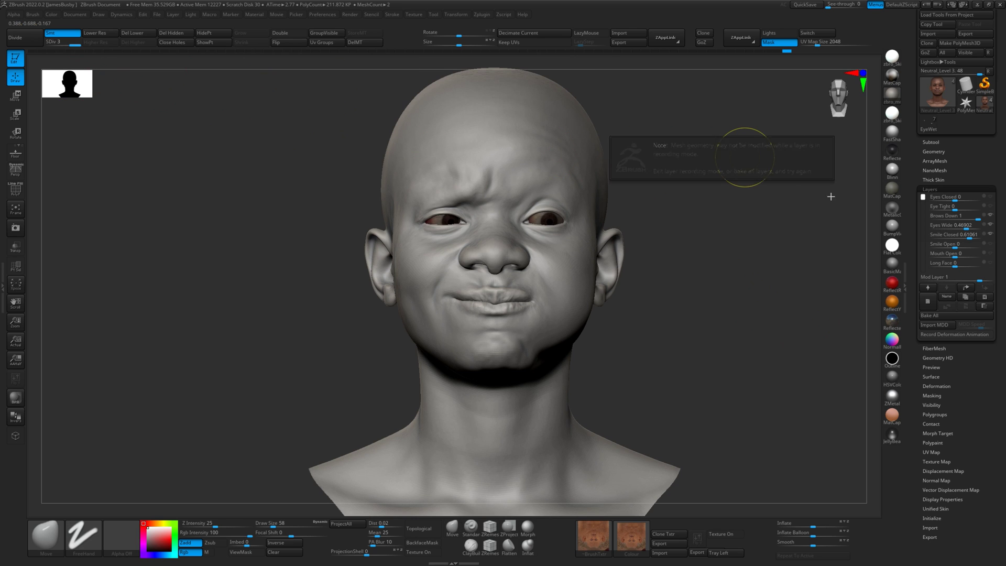
{"action": "left_click_drag", "start_coordinate": [922, 197], "coordinate": [923, 262]}
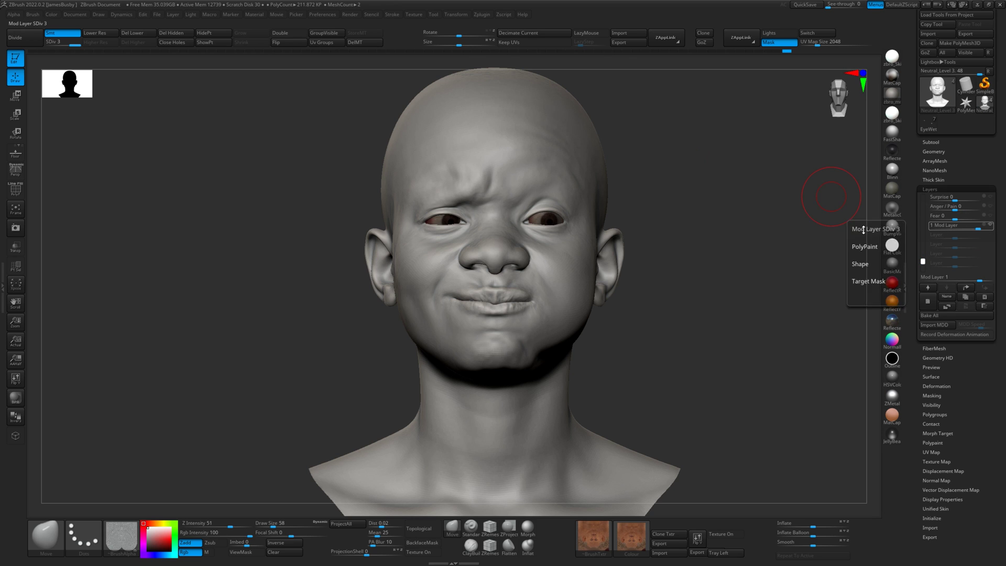
Subdivide the head mesh three times, up to subdivision level 6.
{"action": "key", "text": "ctrl+d"}
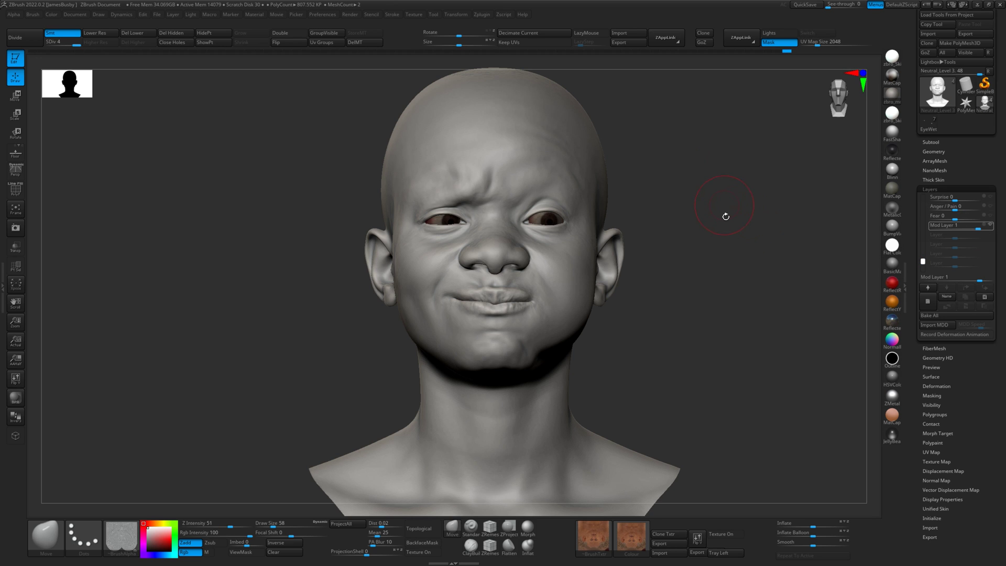
{"action": "key", "text": "ctrl+d"}
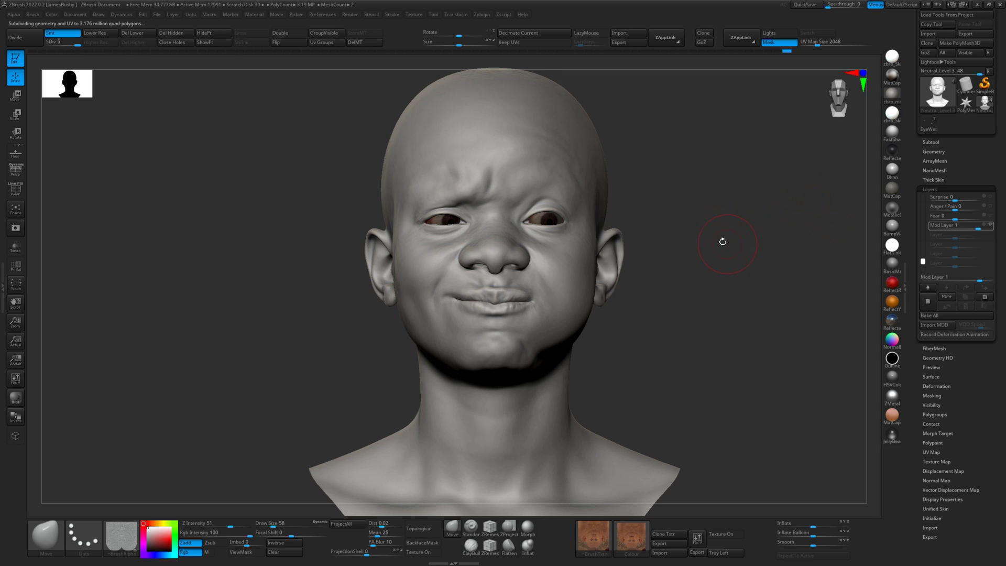
{"action": "left_click_drag", "start_coordinate": [722, 242], "coordinate": [848, 296]}
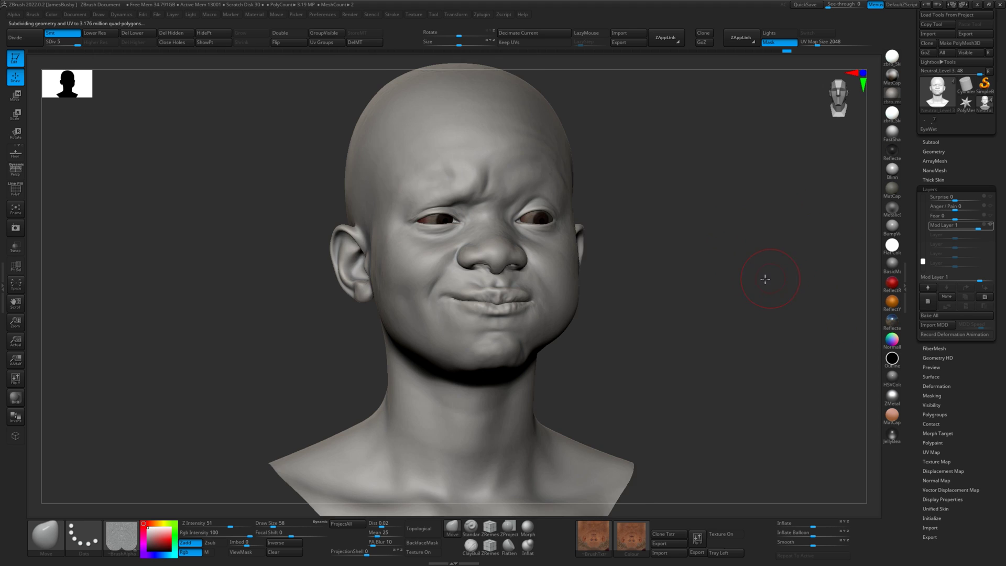
{"action": "left_click_drag", "start_coordinate": [765, 279], "coordinate": [766, 277], "text": "shift"}
{"action": "key", "text": "ctrl+d"}
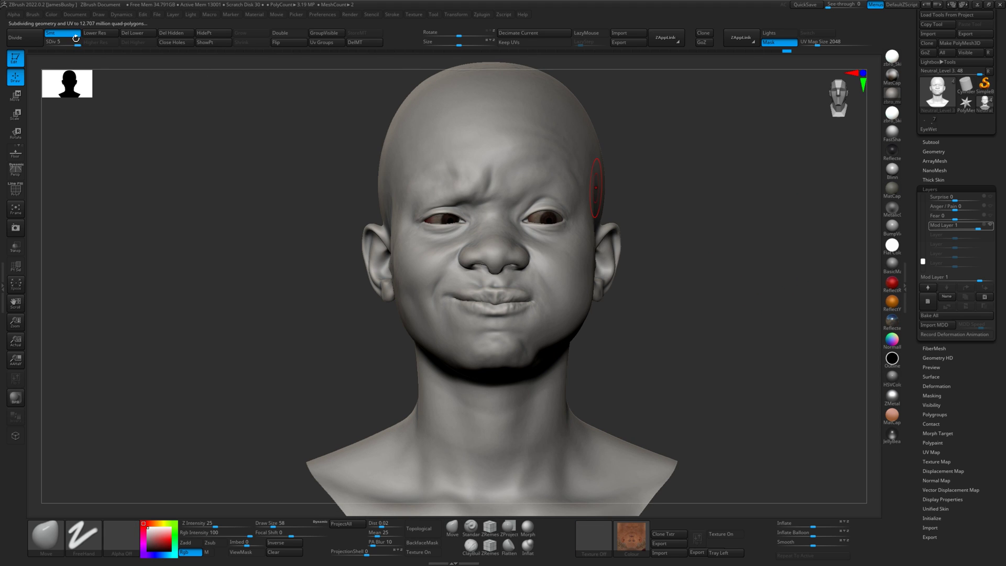
Assign the imported Displacement alpha as the head's displacement map.
{"action": "scroll", "coordinate": [976, 424], "scroll_direction": "down", "scroll_amount": 2}
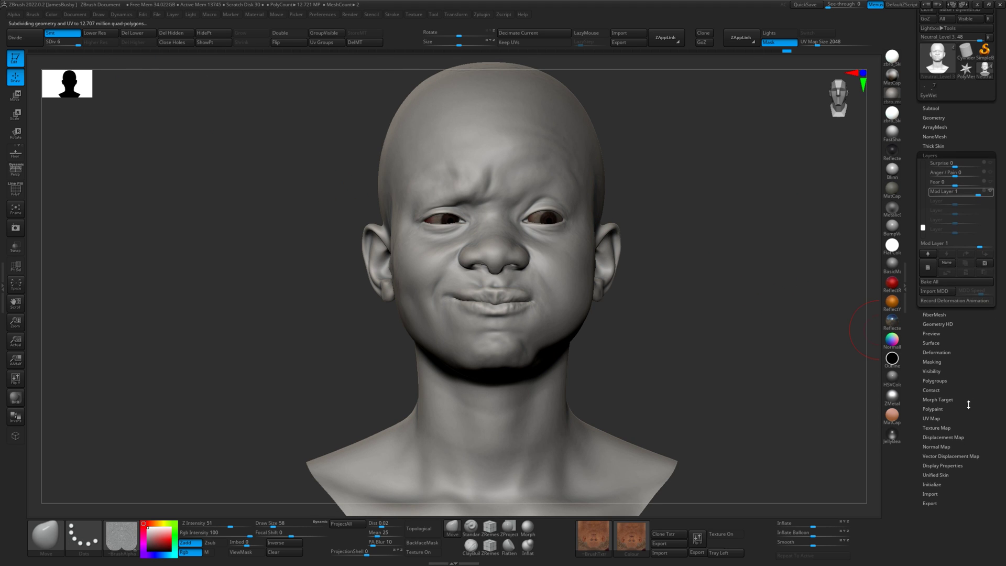
{"action": "left_click", "coordinate": [943, 437]}
{"action": "left_click", "coordinate": [937, 310]}
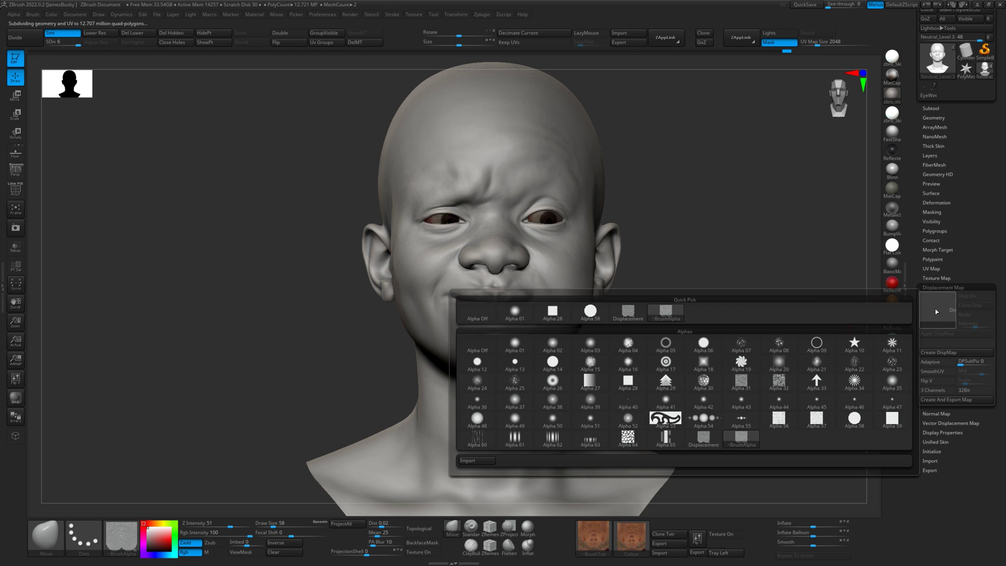
{"action": "mouse_move", "coordinate": [666, 317]}
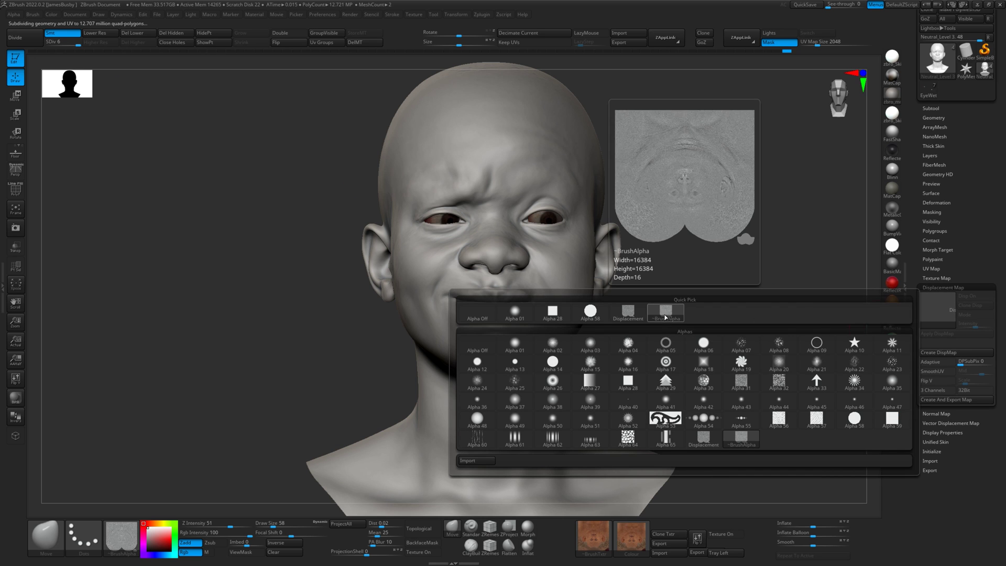
{"action": "left_click", "coordinate": [629, 312]}
Assign a new blank white texture to the head.
{"action": "left_click", "coordinate": [964, 277]}
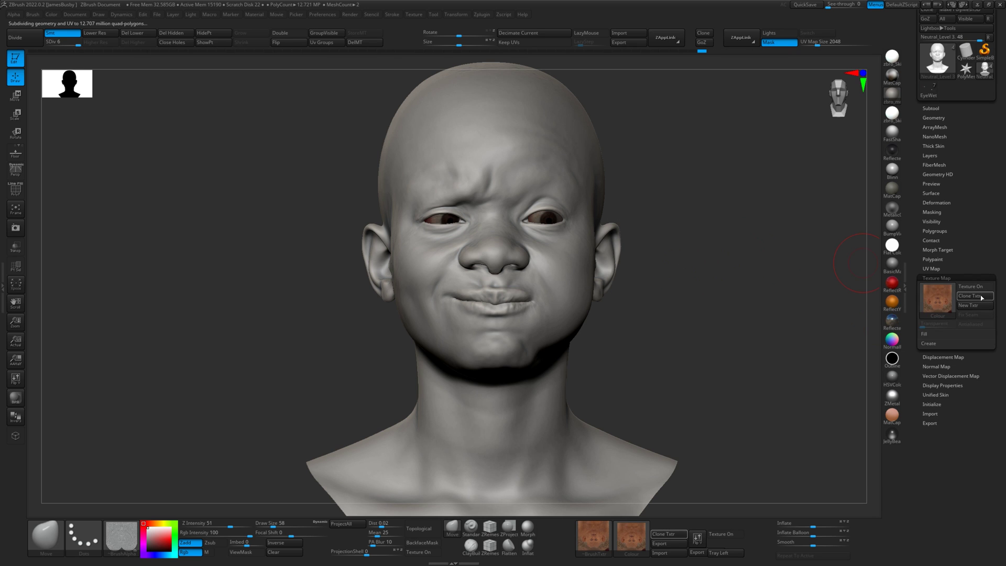
{"action": "left_click", "coordinate": [972, 295]}
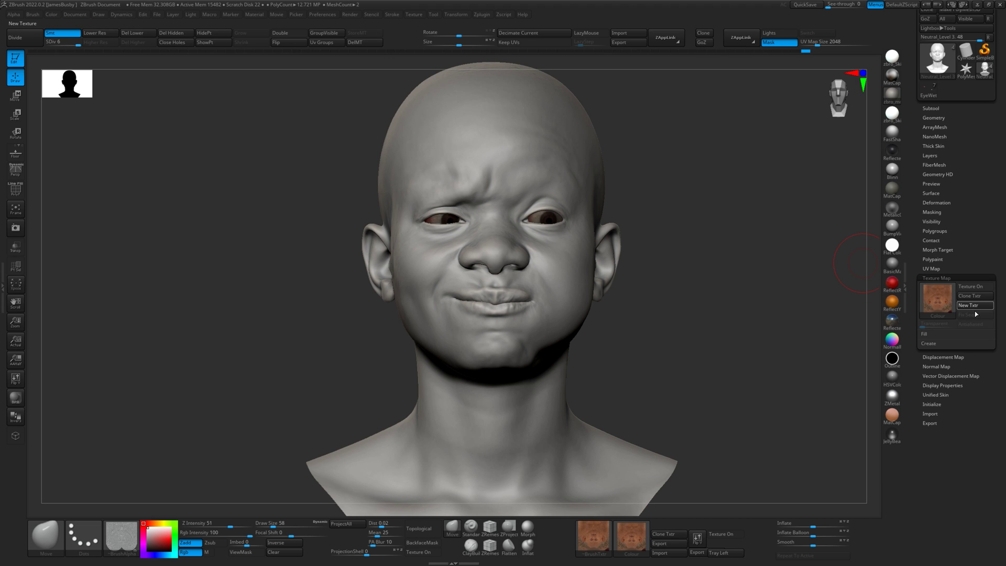
{"action": "left_click", "coordinate": [974, 306]}
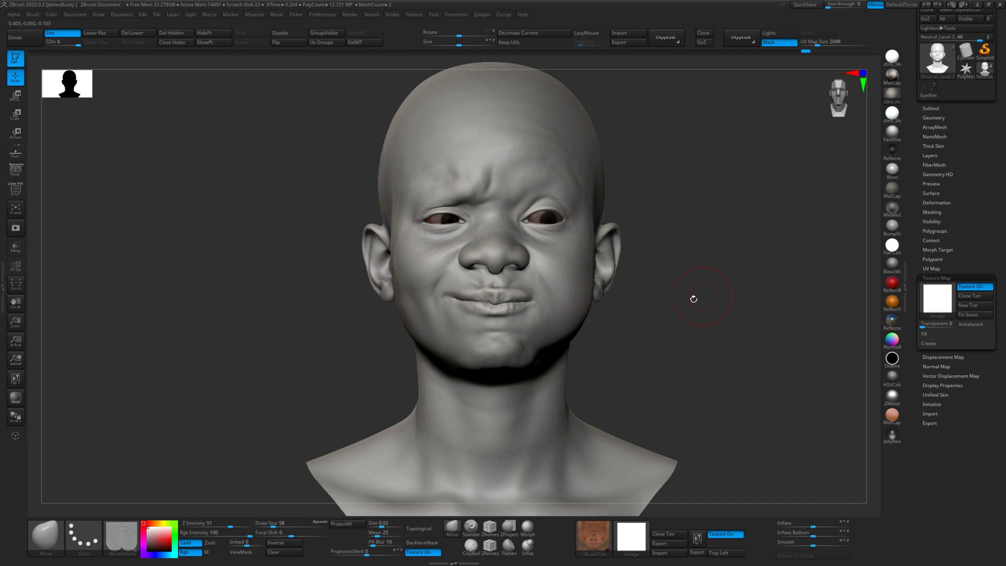
Set the intensity of the head's displacement map to 0.0035, checking the skin detail on the face.
{"action": "left_click_drag", "start_coordinate": [694, 298], "coordinate": [766, 287]}
{"action": "left_click", "coordinate": [947, 278]}
{"action": "left_click", "coordinate": [949, 287]}
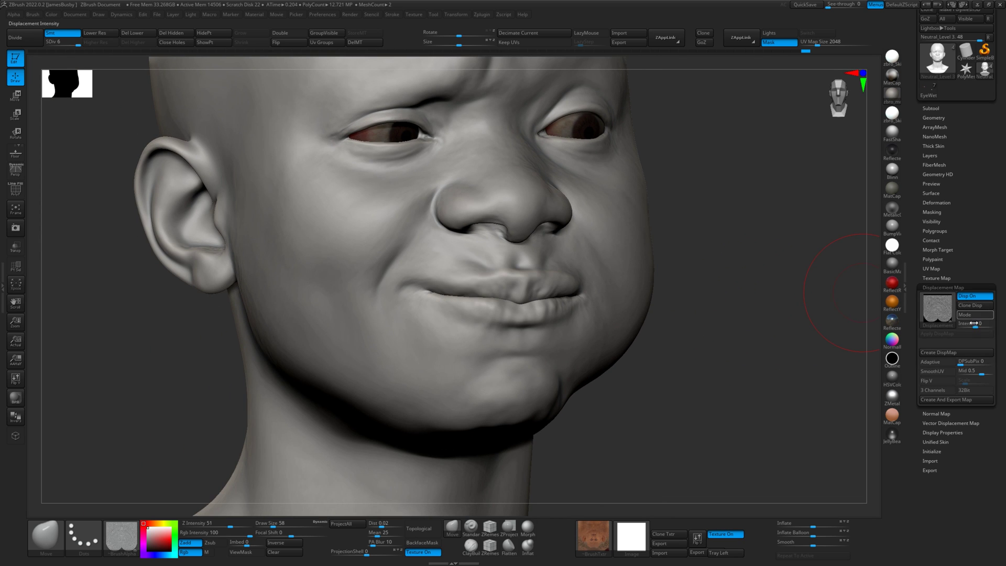
{"action": "left_click", "coordinate": [974, 324]}
{"action": "type", "text": ".0"}
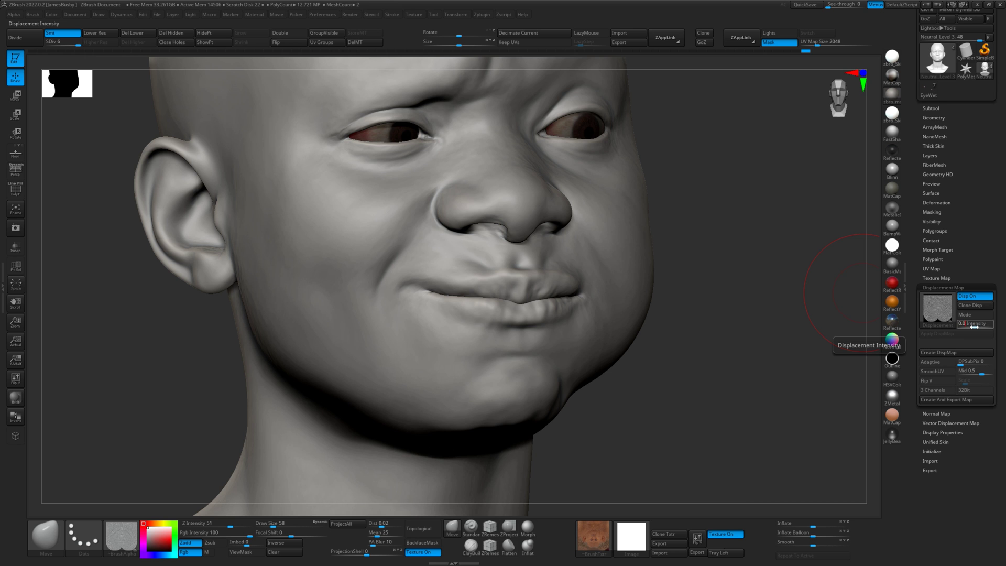
{"action": "type", "text": "1"}
{"action": "key", "text": "Return"}
{"action": "left_click", "coordinate": [973, 326]}
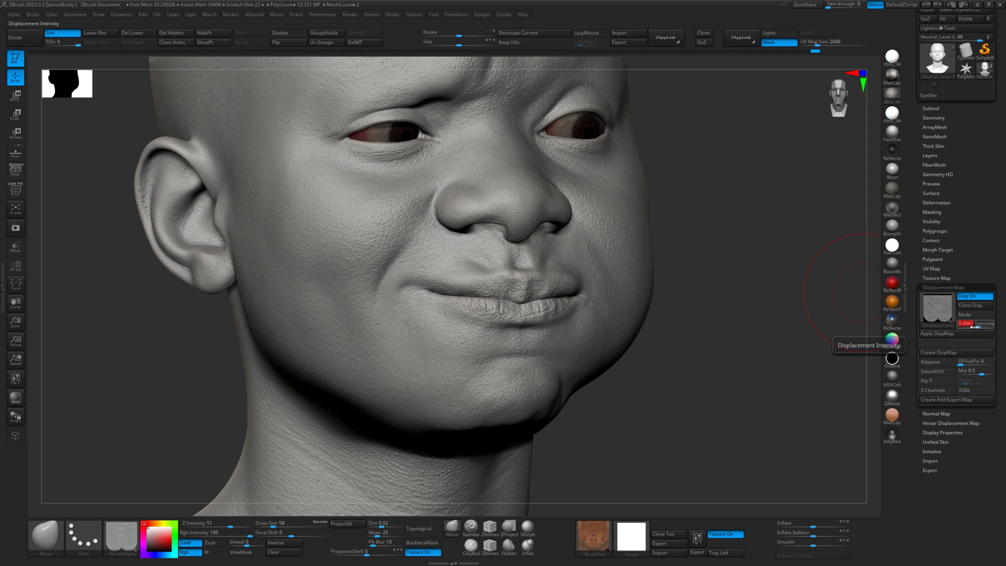
{"action": "key", "text": "Return"}
{"action": "left_click_drag", "start_coordinate": [781, 313], "coordinate": [870, 265]}
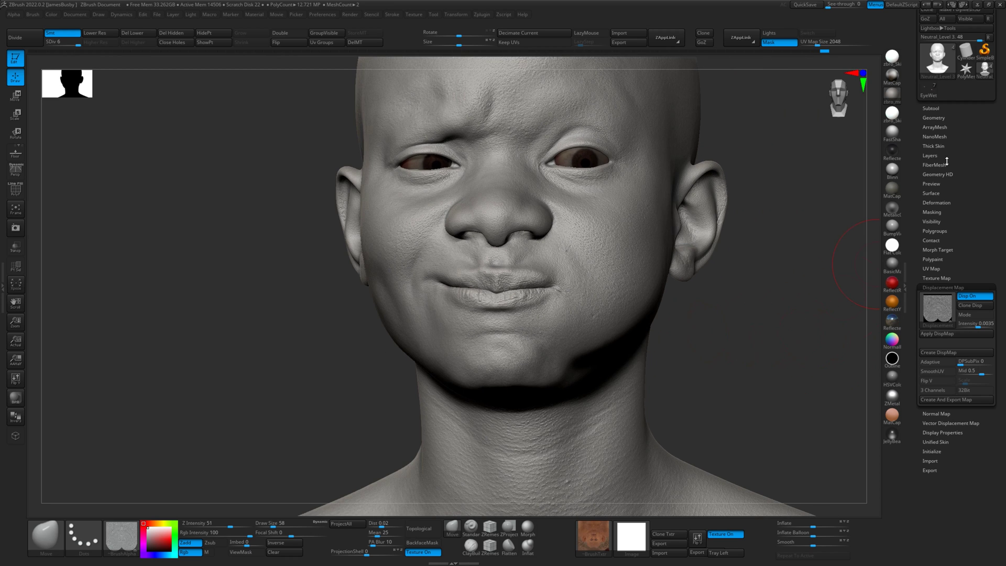
Add a new layer to the head and name it Displace.
{"action": "left_click", "coordinate": [929, 155]}
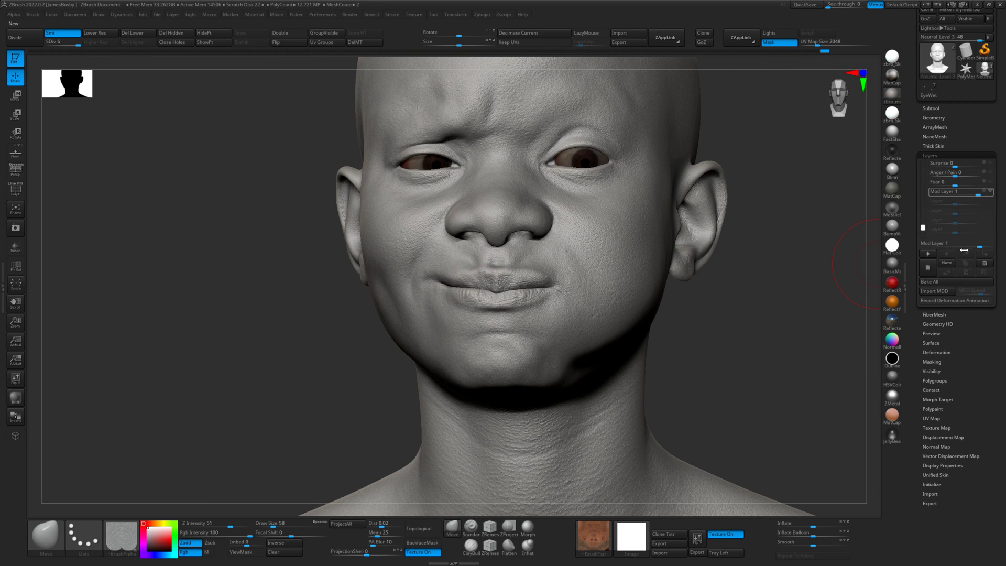
{"action": "left_click", "coordinate": [951, 263]}
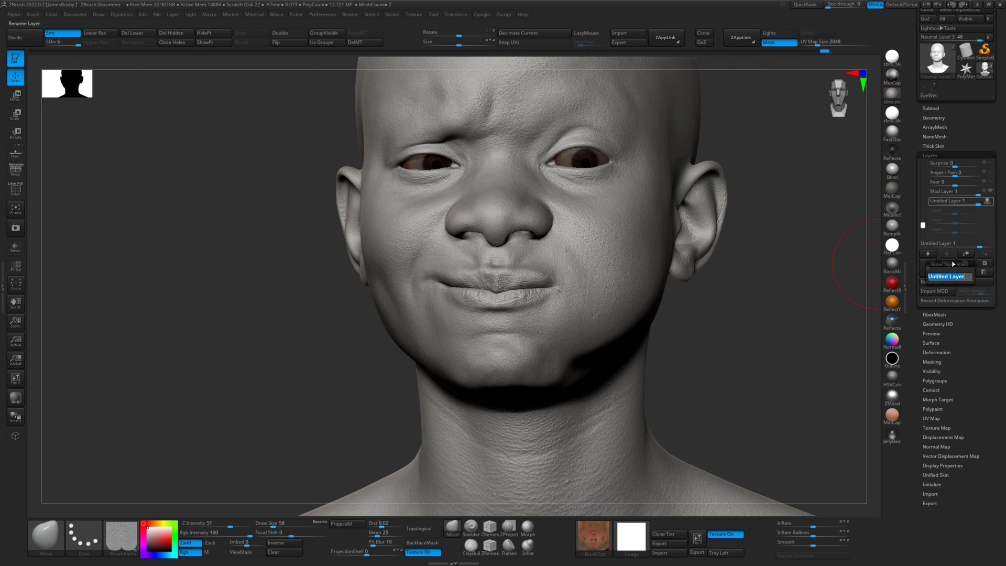
{"action": "type", "text": "Displace 1"}
{"action": "key", "text": "Return"}
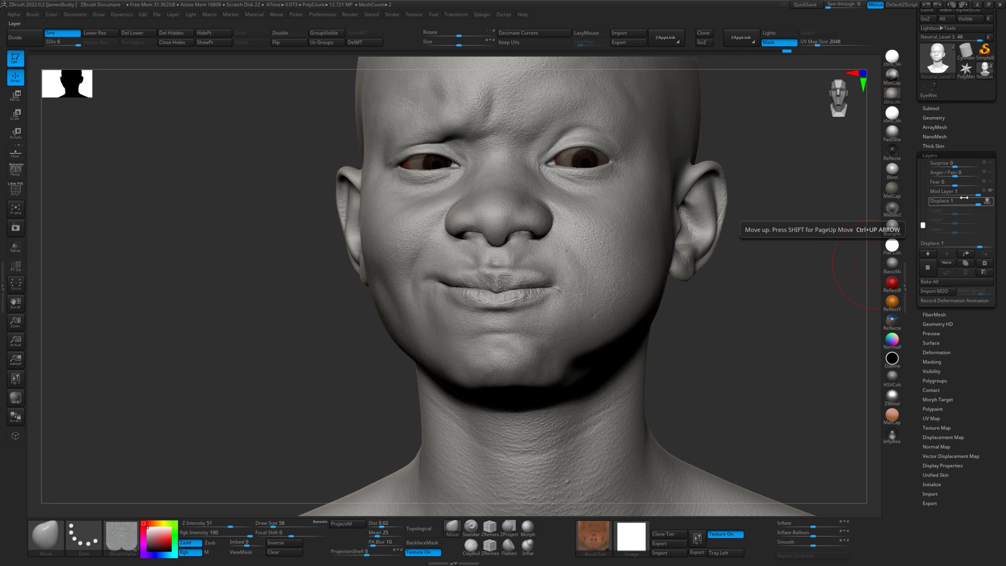
Apply the displacement map to the head geometry on the Displace layer and inspect the skin around the mouth.
{"action": "left_click", "coordinate": [947, 438]}
{"action": "left_click", "coordinate": [939, 334]}
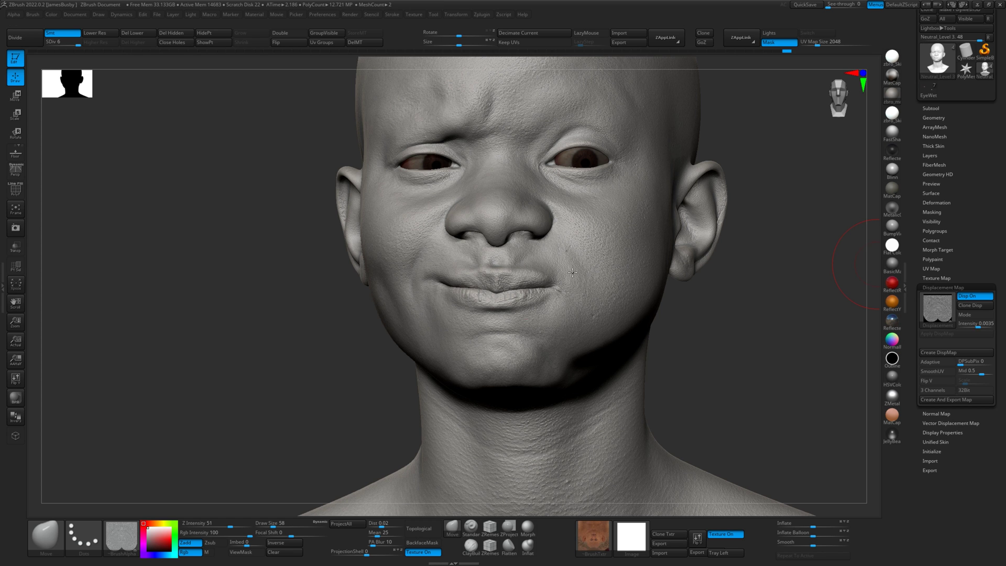
{"action": "left_click_drag", "start_coordinate": [707, 299], "coordinate": [838, 267]}
{"action": "mouse_move", "coordinate": [857, 435]}
{"action": "left_mouse_down"}
{"action": "mouse_move", "coordinate": [817, 405]}
{"action": "mouse_move", "coordinate": [859, 374]}
{"action": "left_mouse_up"}
Assign the Colour texture to the head and view it together with the displaced skin detail.
{"action": "left_click", "coordinate": [950, 279]}
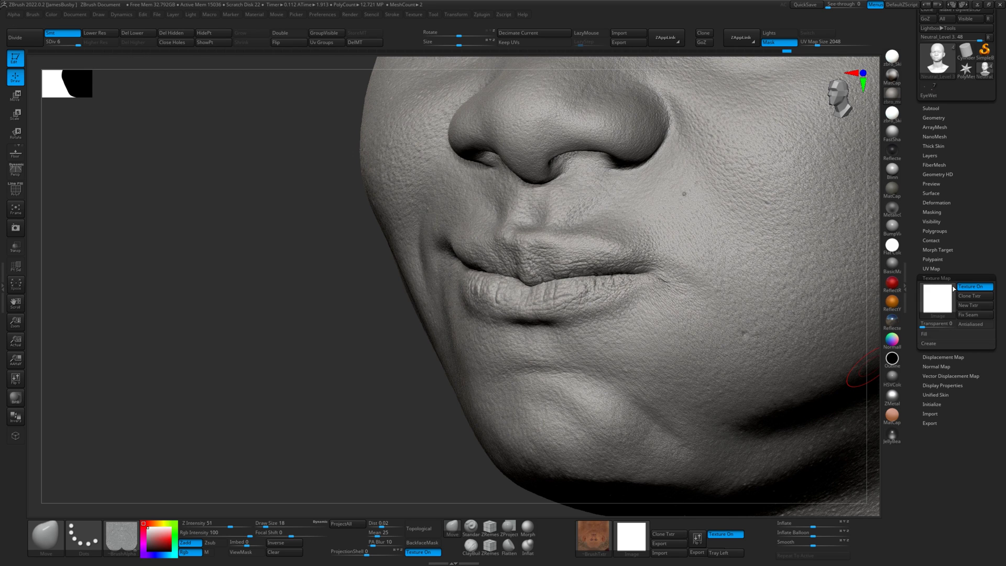
{"action": "left_click", "coordinate": [937, 297]}
{"action": "left_click", "coordinate": [673, 329]}
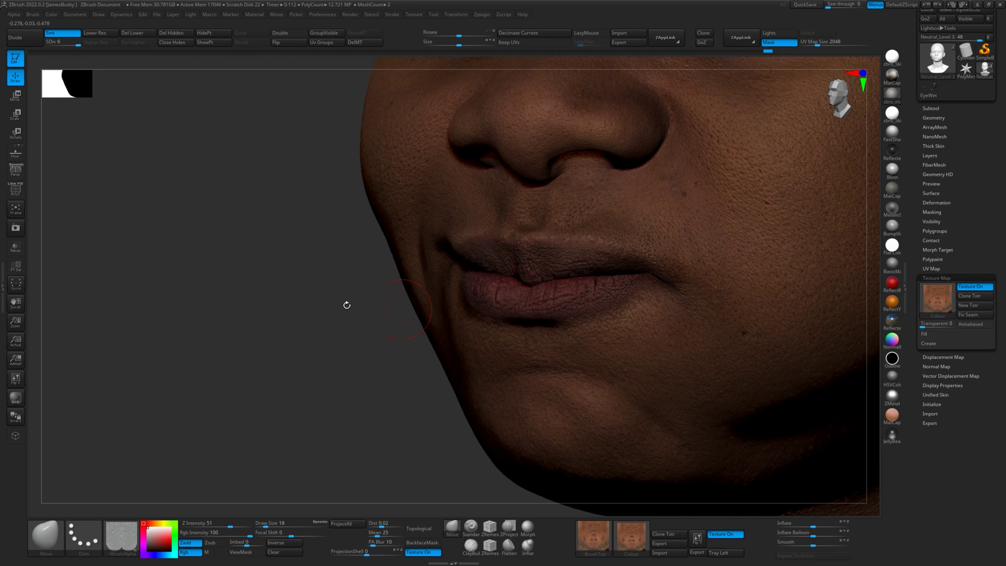
{"action": "mouse_move", "coordinate": [346, 303]}
{"action": "left_mouse_down"}
{"action": "mouse_move", "coordinate": [298, 420]}
{"action": "mouse_move", "coordinate": [250, 378]}
{"action": "mouse_move", "coordinate": [294, 377]}
{"action": "mouse_move", "coordinate": [779, 261]}
{"action": "mouse_move", "coordinate": [747, 294]}
{"action": "mouse_move", "coordinate": [763, 211]}
{"action": "mouse_move", "coordinate": [802, 249]}
{"action": "mouse_move", "coordinate": [771, 251]}
{"action": "mouse_move", "coordinate": [822, 283]}
{"action": "mouse_move", "coordinate": [799, 276]}
{"action": "mouse_move", "coordinate": [808, 279]}
{"action": "mouse_move", "coordinate": [421, 296]}
{"action": "mouse_move", "coordinate": [377, 330]}
{"action": "mouse_move", "coordinate": [833, 198]}
{"action": "mouse_move", "coordinate": [832, 283]}
{"action": "mouse_move", "coordinate": [818, 260]}
{"action": "mouse_move", "coordinate": [797, 267]}
{"action": "mouse_move", "coordinate": [884, 261]}
{"action": "mouse_move", "coordinate": [792, 267]}
{"action": "left_mouse_up"}
Turn off the head's texture and examine the skin detail under a different material.
{"action": "left_click", "coordinate": [972, 288]}
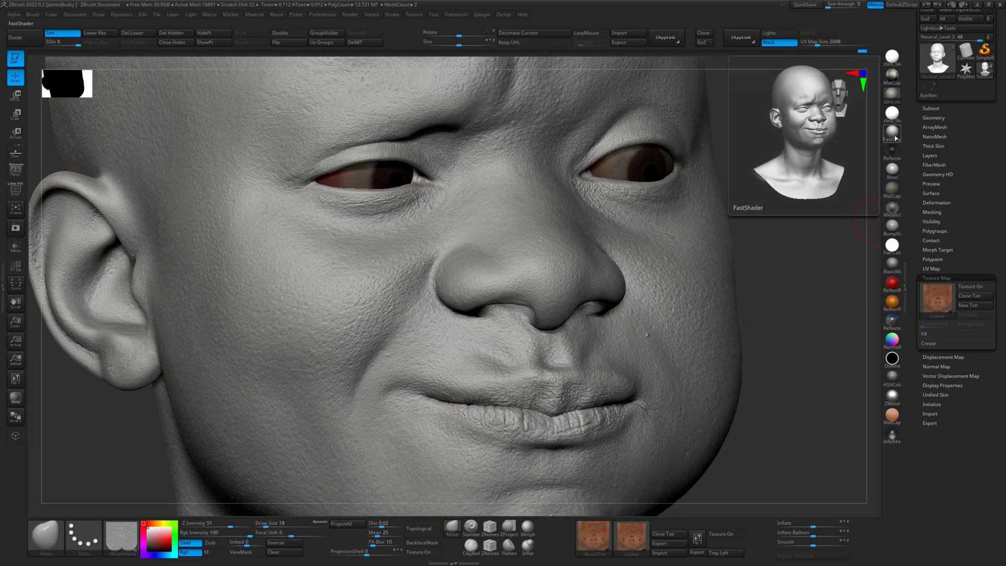
{"action": "left_click", "coordinate": [892, 94]}
{"action": "left_click_drag", "start_coordinate": [816, 243], "coordinate": [837, 258]}
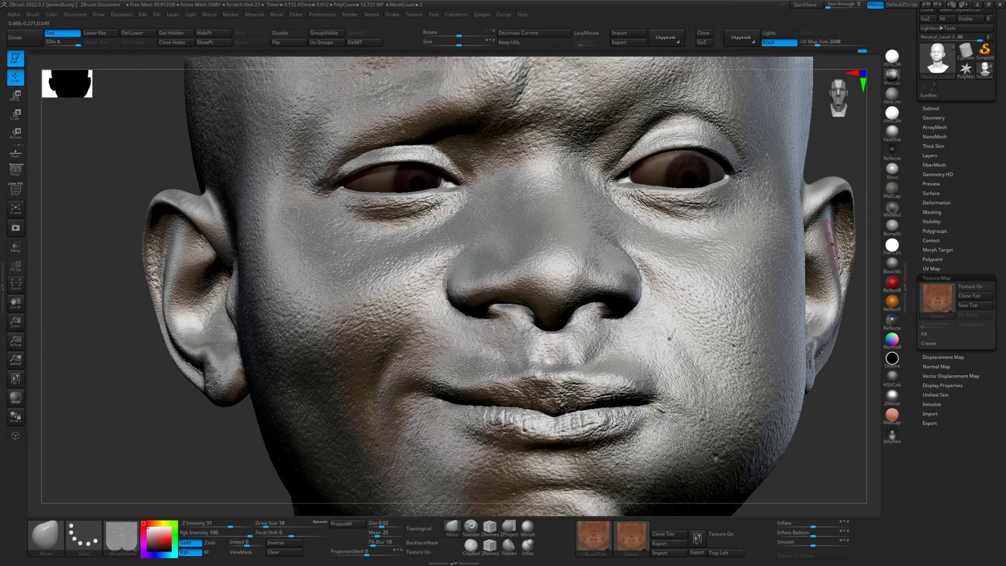
{"action": "mouse_move", "coordinate": [857, 392]}
{"action": "left_mouse_down"}
{"action": "mouse_move", "coordinate": [841, 411]}
{"action": "mouse_move", "coordinate": [804, 312]}
{"action": "mouse_move", "coordinate": [777, 321]}
{"action": "mouse_move", "coordinate": [783, 334]}
{"action": "mouse_move", "coordinate": [813, 341]}
{"action": "mouse_move", "coordinate": [854, 298]}
{"action": "mouse_move", "coordinate": [859, 225]}
{"action": "left_mouse_up"}
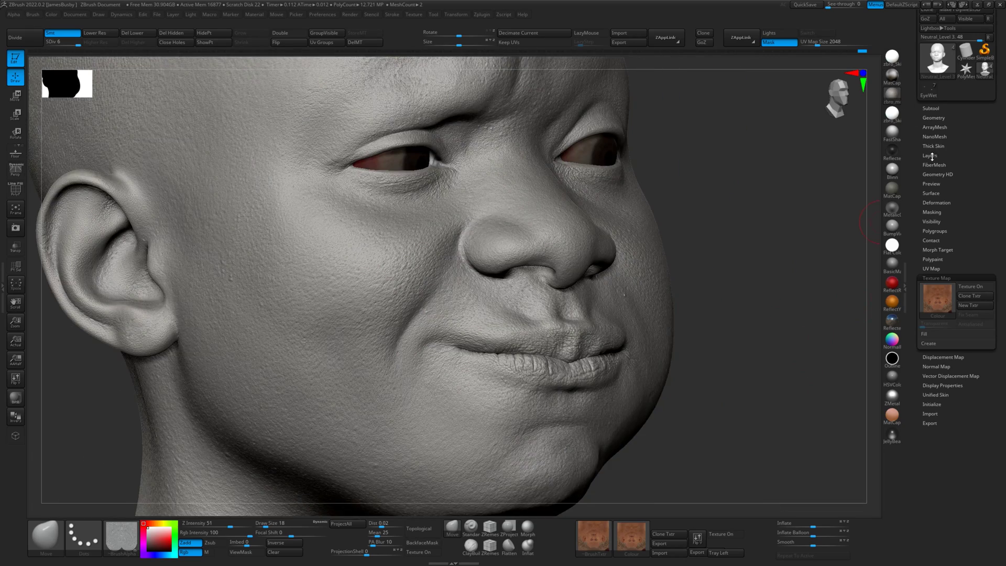
Exit recording mode on the Displace layer and set its intensity to 0.9.
{"action": "left_click", "coordinate": [930, 156]}
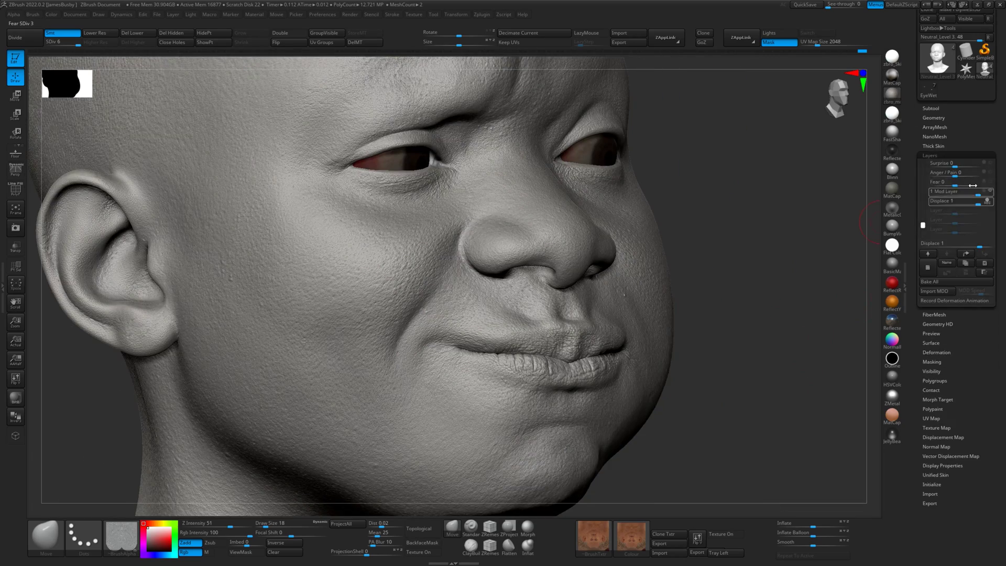
{"action": "mouse_move", "coordinate": [977, 204]}
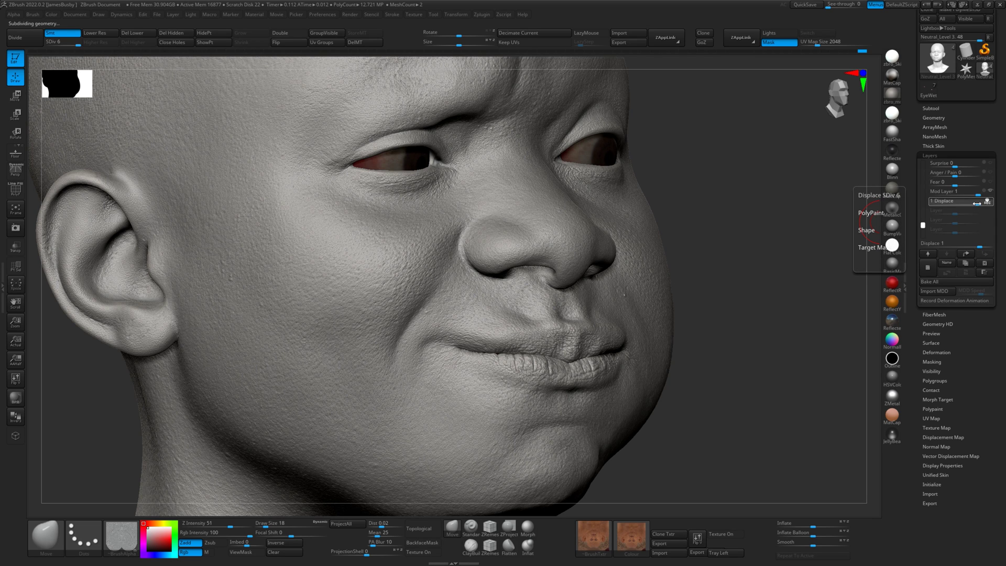
{"action": "left_click", "coordinate": [977, 204]}
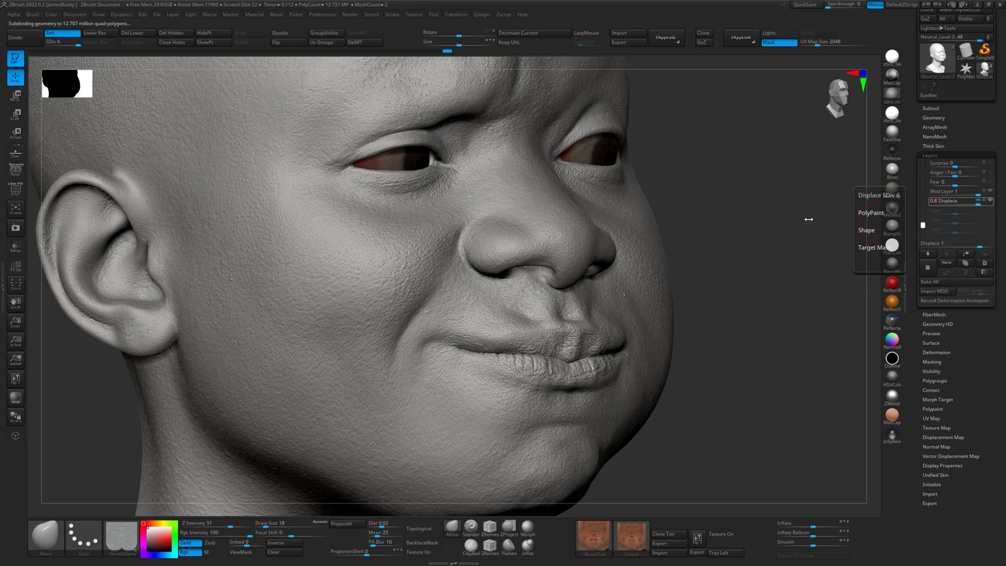
{"action": "mouse_move", "coordinate": [816, 190]}
{"action": "left_mouse_down"}
{"action": "mouse_move", "coordinate": [802, 218]}
{"action": "mouse_move", "coordinate": [812, 220]}
{"action": "mouse_move", "coordinate": [793, 215]}
{"action": "mouse_move", "coordinate": [811, 224]}
{"action": "mouse_move", "coordinate": [736, 259]}
{"action": "left_mouse_up"}
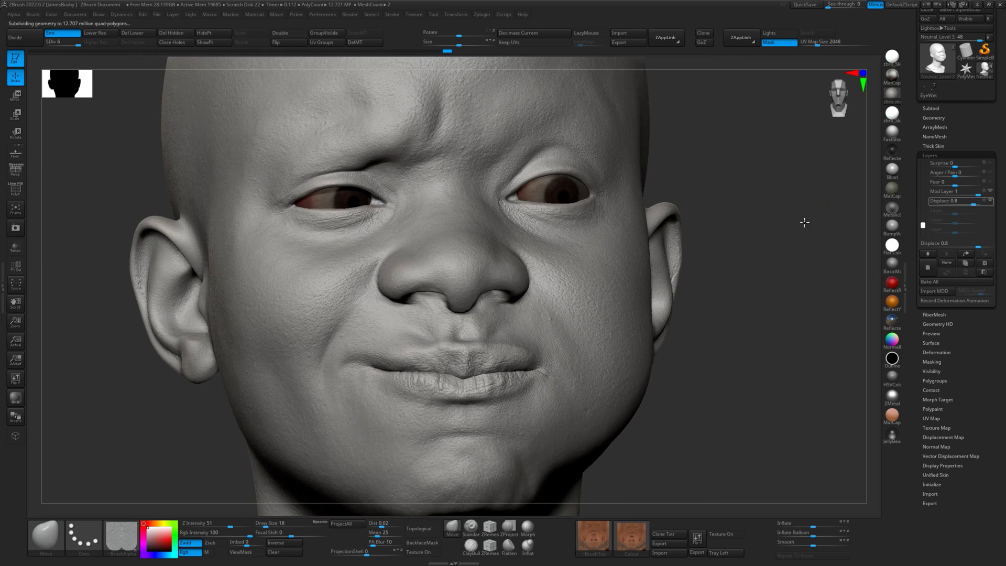
{"action": "left_click_drag", "start_coordinate": [804, 222], "coordinate": [831, 220]}
{"action": "left_click", "coordinate": [967, 204]}
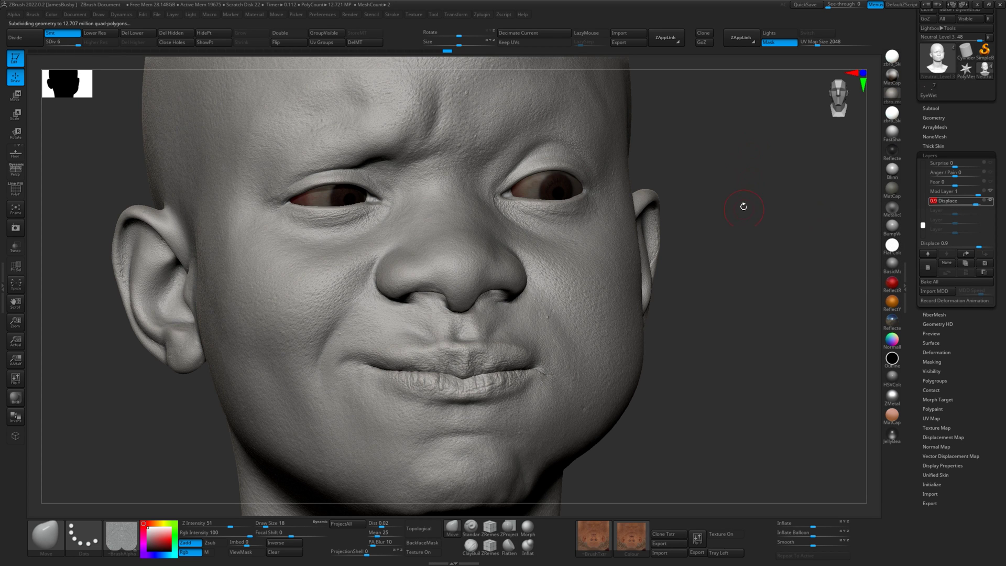
{"action": "left_click_drag", "start_coordinate": [744, 206], "coordinate": [849, 249]}
{"action": "mouse_move", "coordinate": [749, 245]}
{"action": "left_mouse_down"}
{"action": "mouse_move", "coordinate": [759, 248]}
{"action": "mouse_move", "coordinate": [743, 251]}
{"action": "mouse_move", "coordinate": [759, 278]}
{"action": "mouse_move", "coordinate": [754, 254]}
{"action": "mouse_move", "coordinate": [762, 257]}
{"action": "left_mouse_up"}
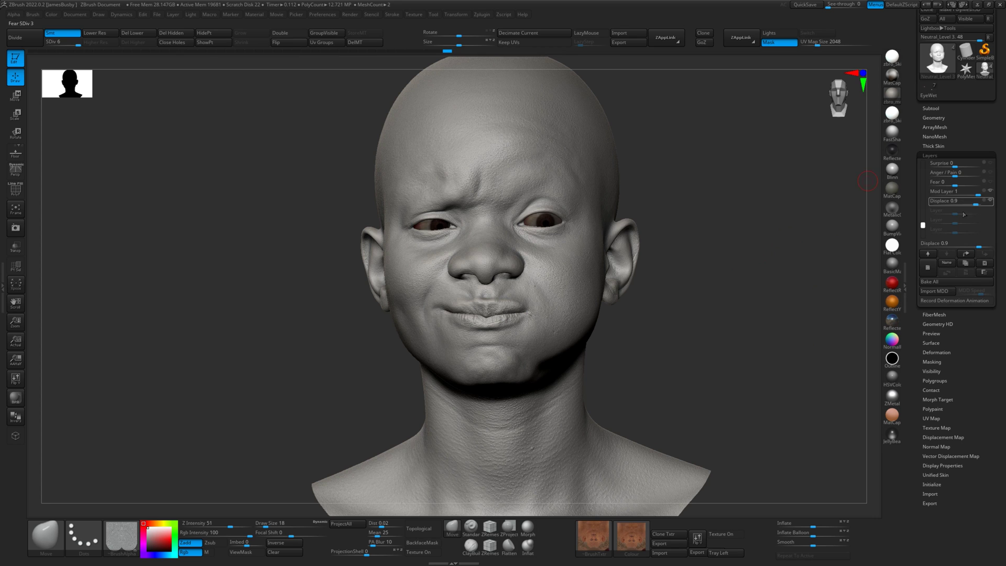
Lower the head to subdivision level 3 and replace the current expression with the Long Face layer at about 0.54.
{"action": "left_click", "coordinate": [931, 188]}
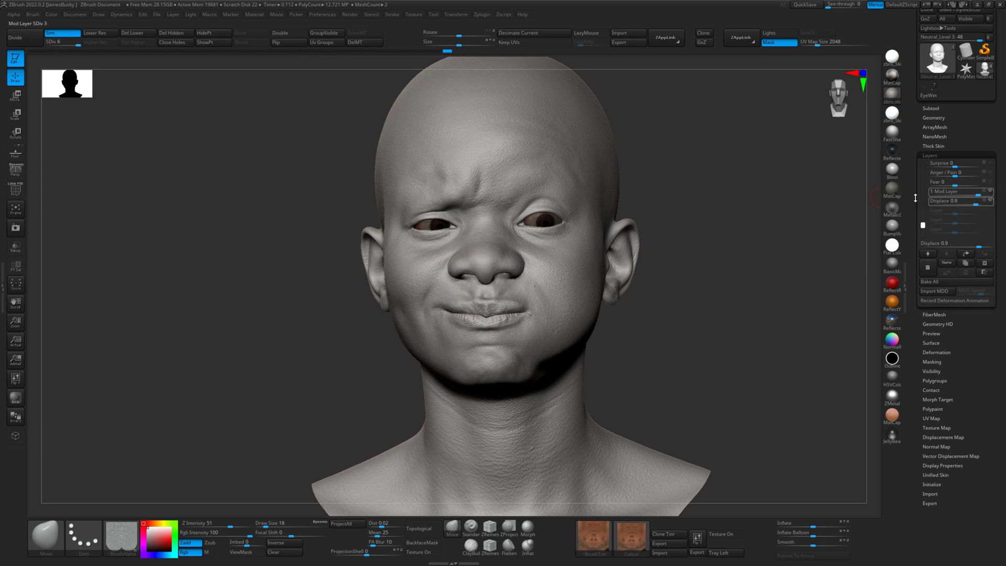
{"action": "left_click_drag", "start_coordinate": [77, 44], "coordinate": [59, 44]}
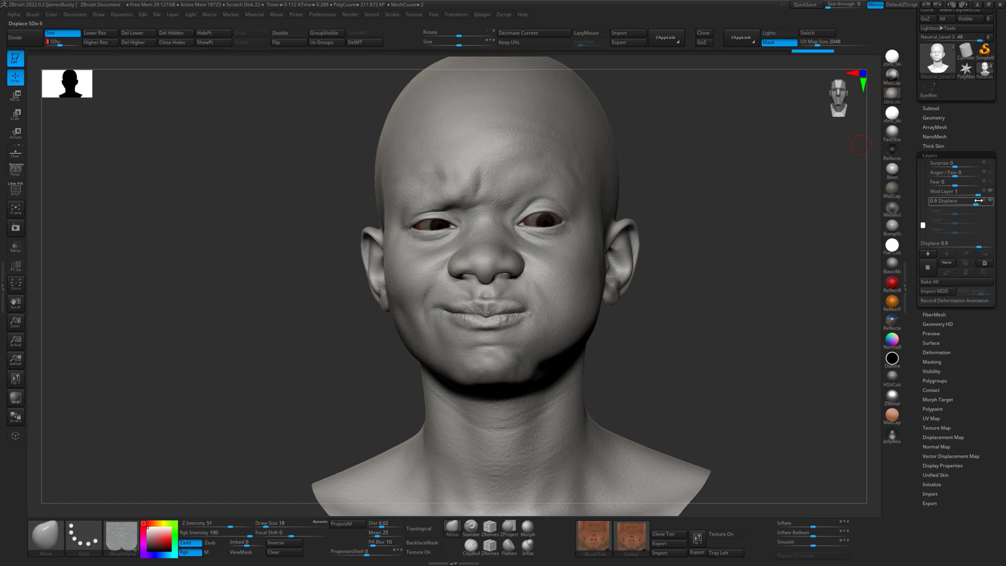
{"action": "left_click_drag", "start_coordinate": [923, 225], "coordinate": [955, 212]}
{"action": "left_click", "coordinate": [991, 211]}
{"action": "left_click", "coordinate": [955, 212]}
{"action": "left_click_drag", "start_coordinate": [924, 181], "coordinate": [987, 166]}
{"action": "mouse_move", "coordinate": [954, 210]}
{"action": "left_mouse_down"}
{"action": "mouse_move", "coordinate": [973, 210]}
{"action": "mouse_move", "coordinate": [954, 211]}
{"action": "left_mouse_up"}
Set the Face Compre layer to about 0.47 and return the head to subdivision level 6.
{"action": "left_click_drag", "start_coordinate": [923, 168], "coordinate": [922, 183]}
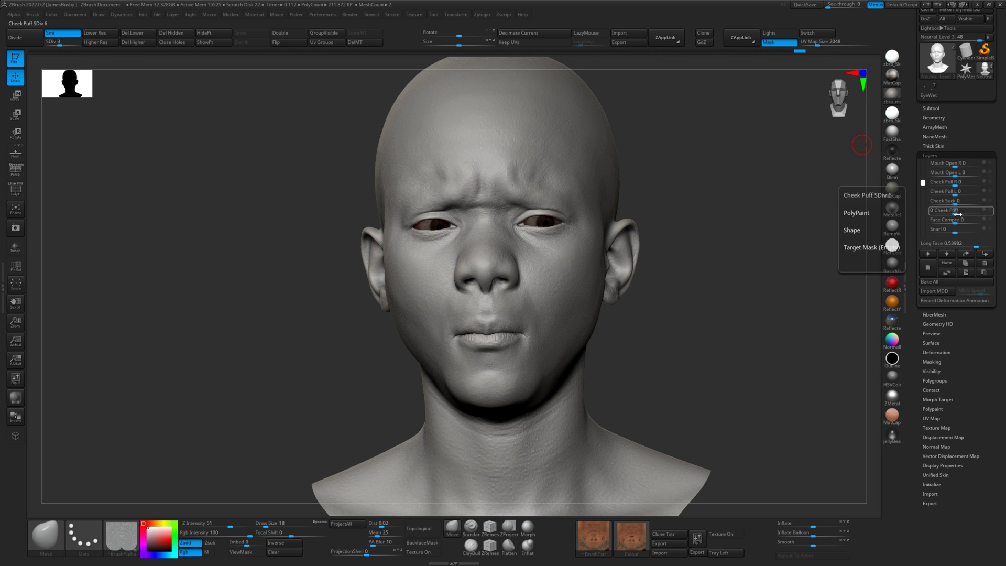
{"action": "mouse_move", "coordinate": [955, 212]}
{"action": "left_mouse_down"}
{"action": "mouse_move", "coordinate": [971, 212]}
{"action": "mouse_move", "coordinate": [946, 212]}
{"action": "mouse_move", "coordinate": [965, 223]}
{"action": "left_mouse_up"}
{"action": "mouse_move", "coordinate": [759, 220]}
{"action": "left_mouse_down"}
{"action": "mouse_move", "coordinate": [770, 220]}
{"action": "mouse_move", "coordinate": [746, 211]}
{"action": "mouse_move", "coordinate": [768, 223]}
{"action": "left_mouse_up"}
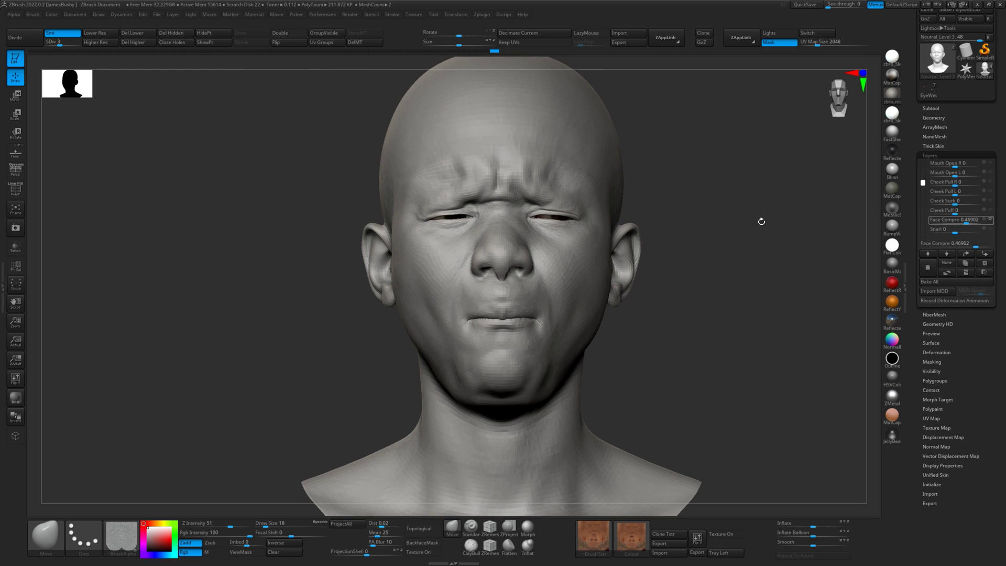
{"action": "left_click_drag", "start_coordinate": [60, 43], "coordinate": [78, 43]}
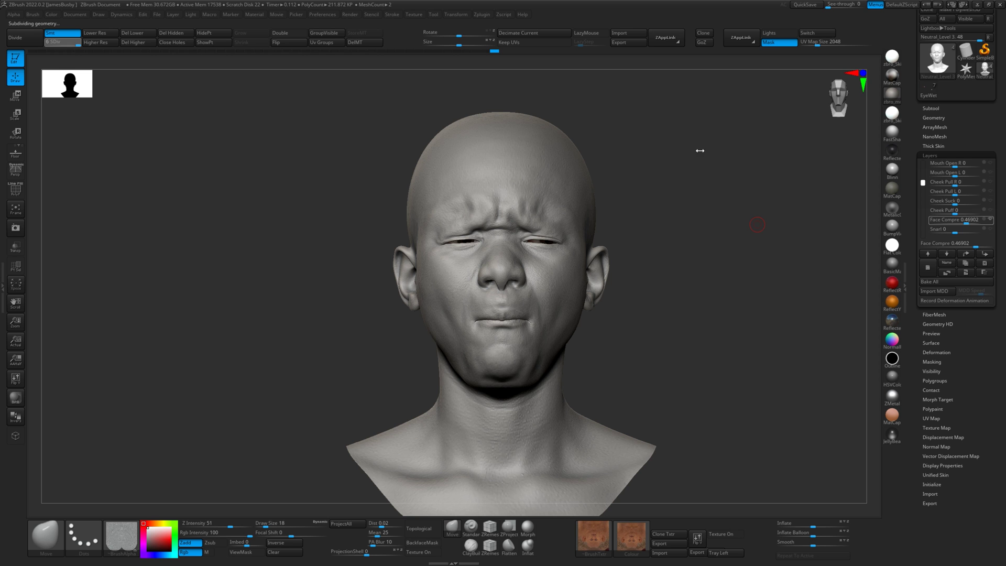